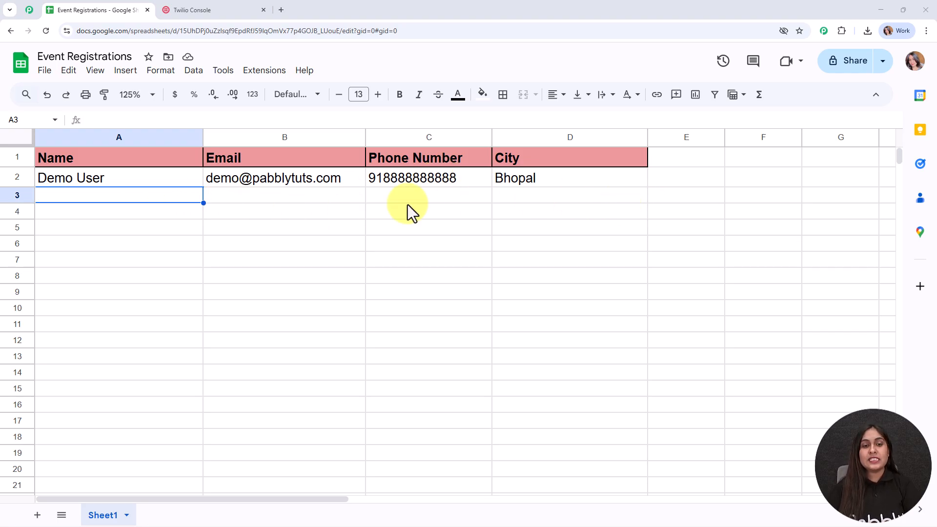
- Fill row 3 with registrant Test User, their e-mail, phone number and city Bhopal
double_click(137, 198)
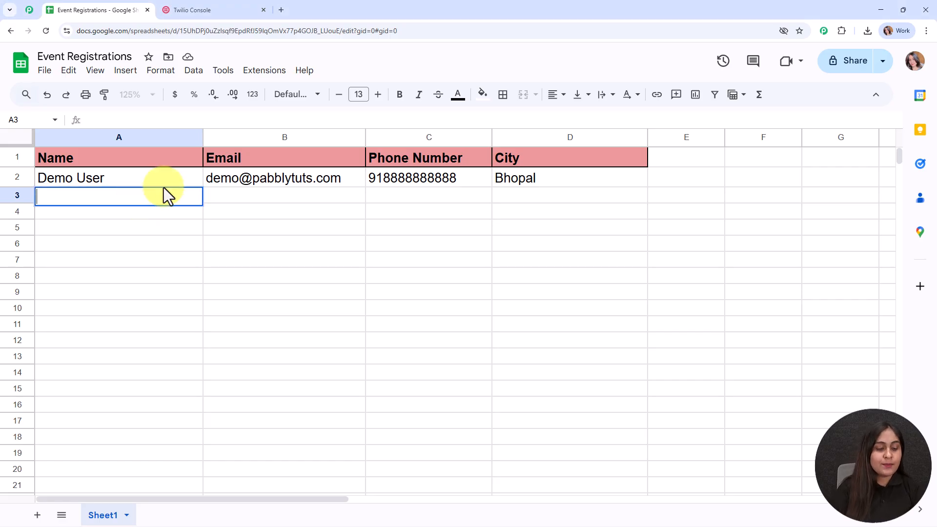
text(T)
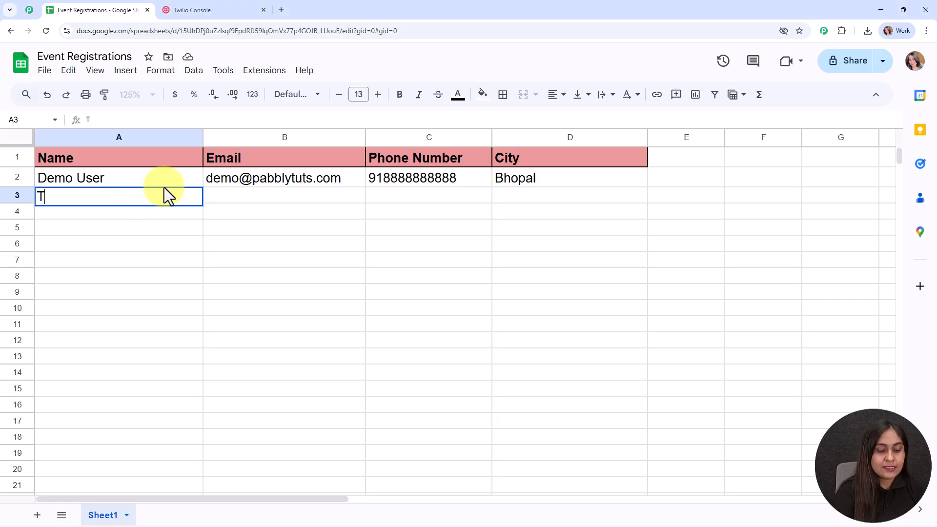
text(est User)
click(318, 193)
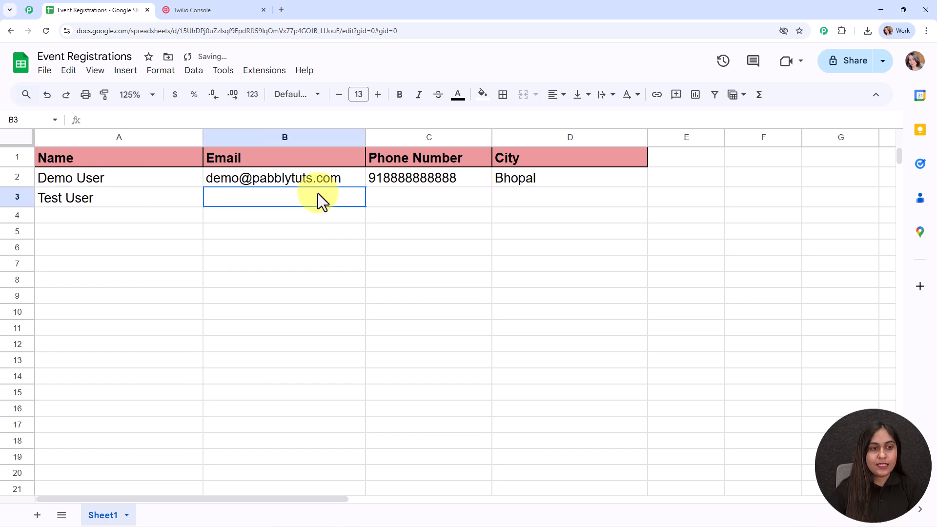
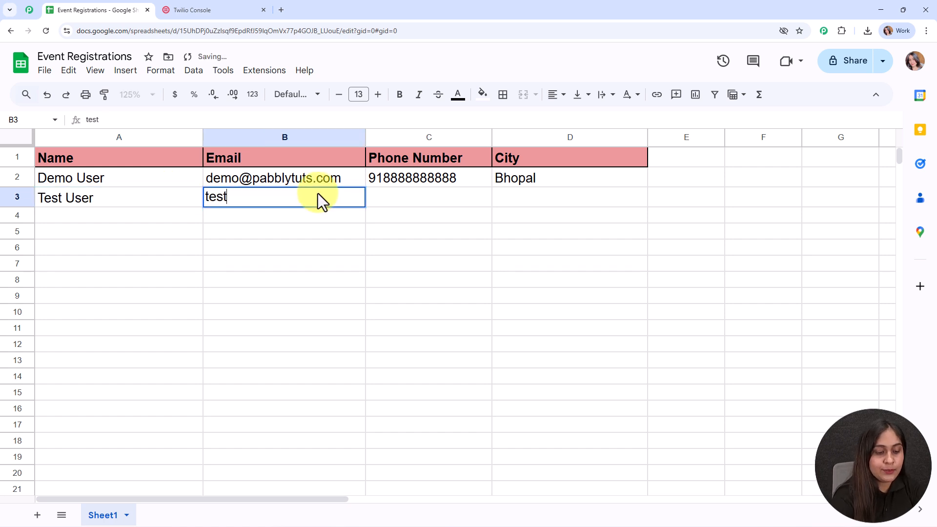
click(384, 195)
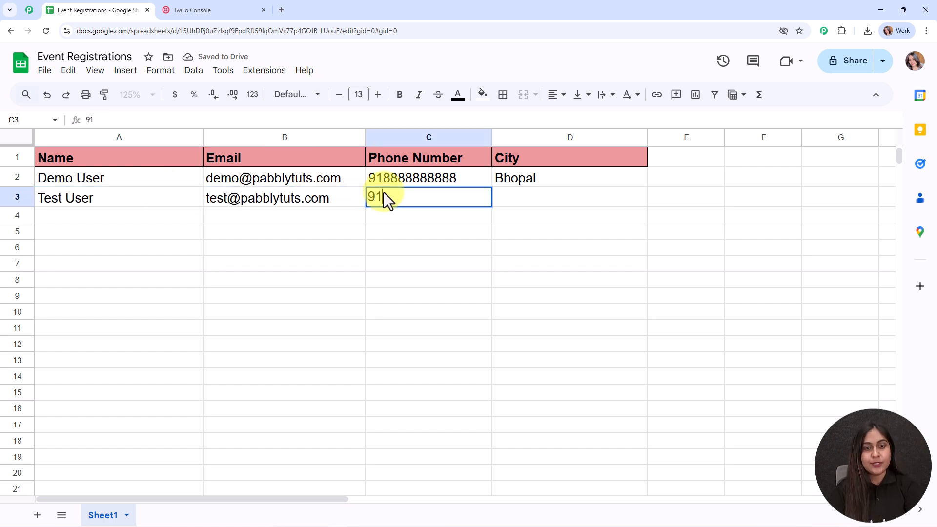
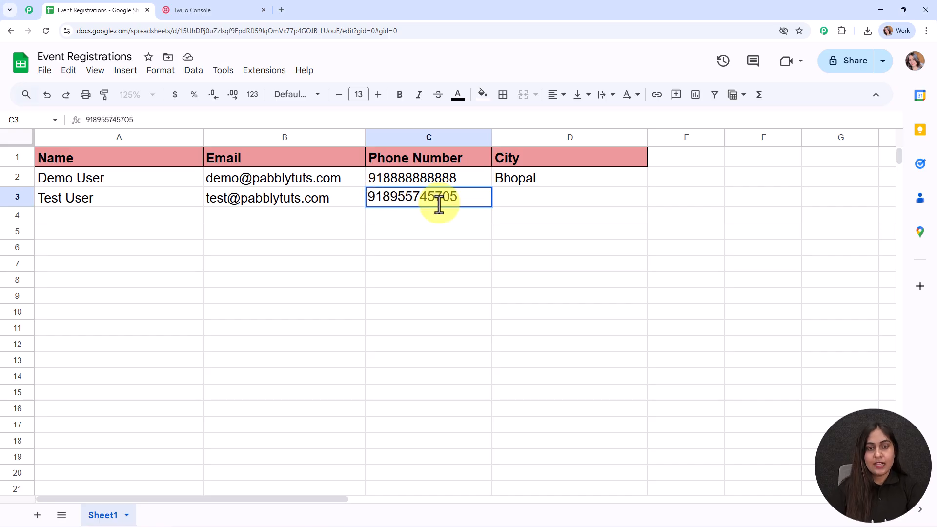
click(549, 200)
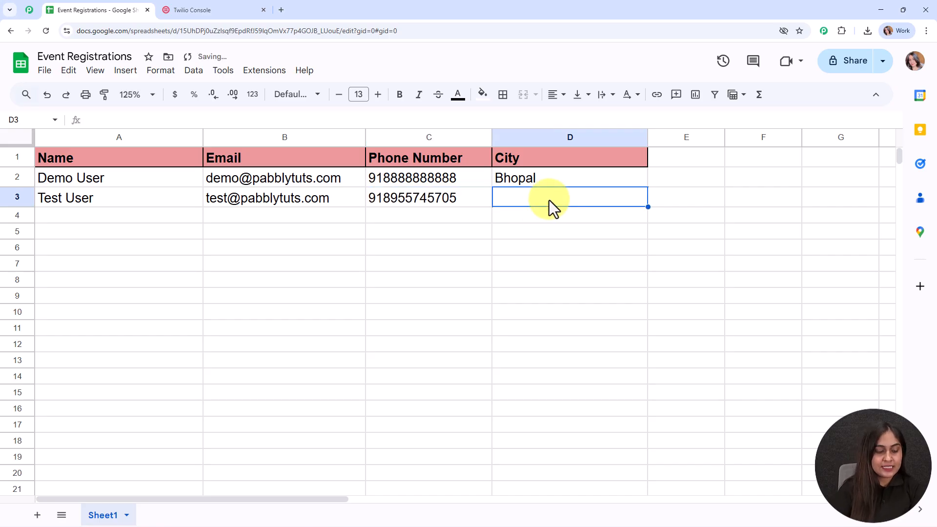
text(Bhopal)
key(Return)
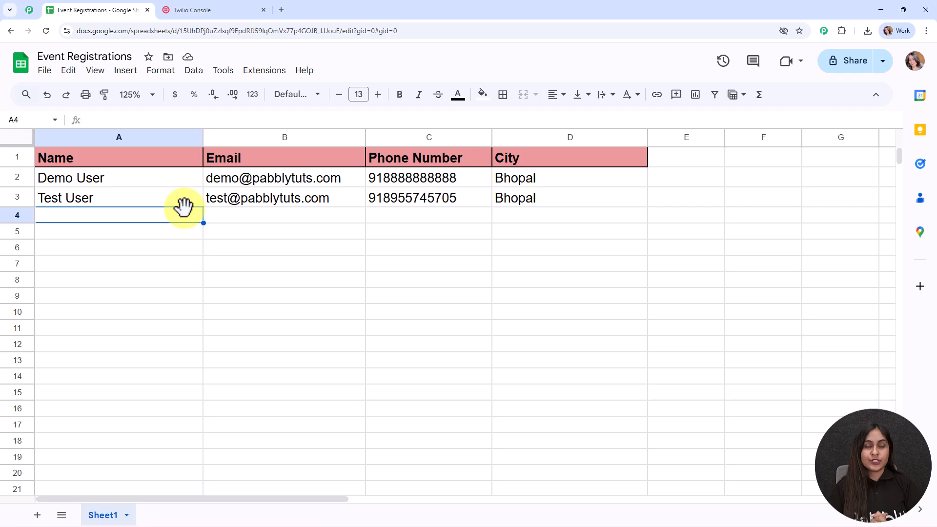
key(alt+Tab)
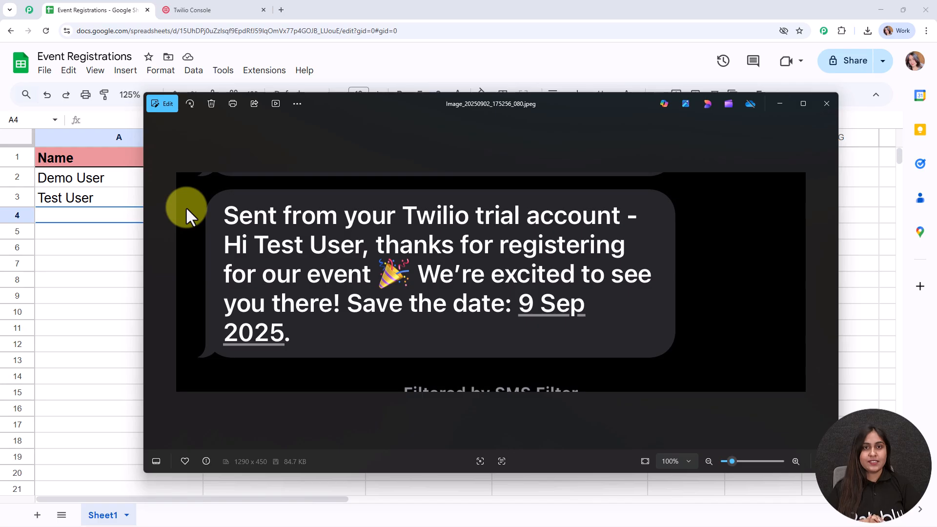
- Close the Photos viewer showing the received Twilio SMS screenshot
click(823, 103)
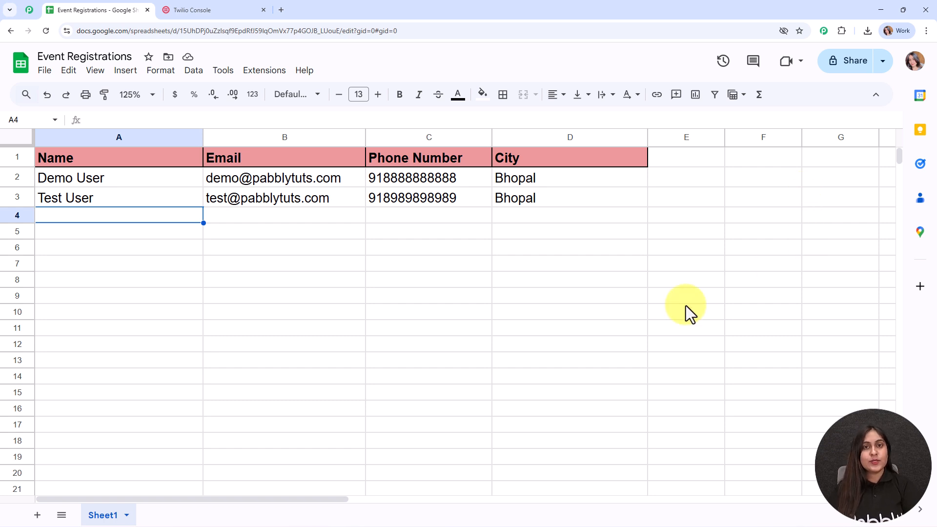
- In a new browser tab, go to the Pabbly website from the 'pabb' address suggestion
click(282, 10)
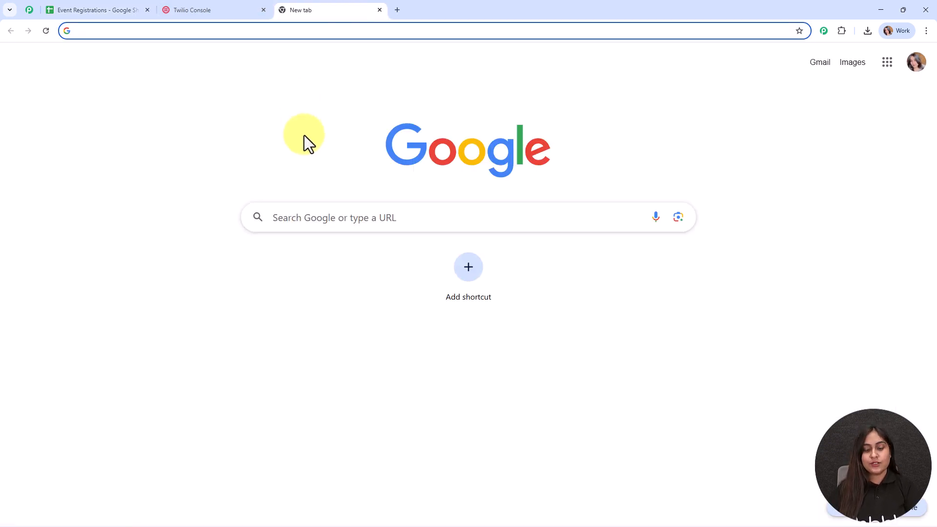
text(pabbly.com/connect)
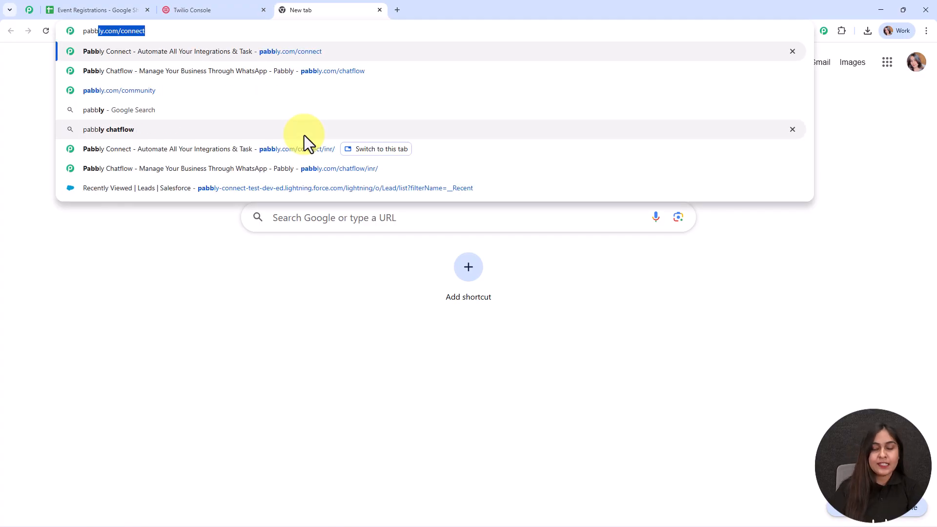
key(Return)
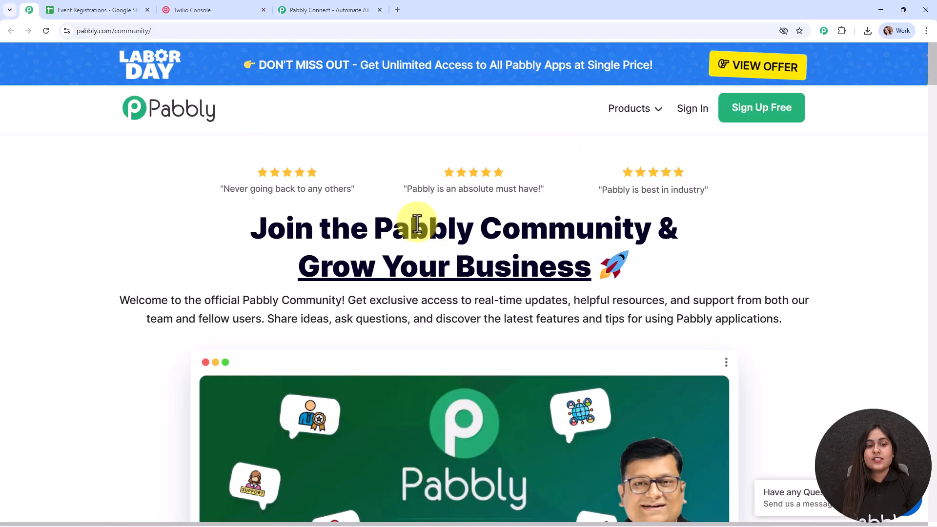
- Scroll through the Pabbly Community page and return to its top
drag(374, 223, 666, 255)
click(666, 255)
scroll(668, 280, down, 15)
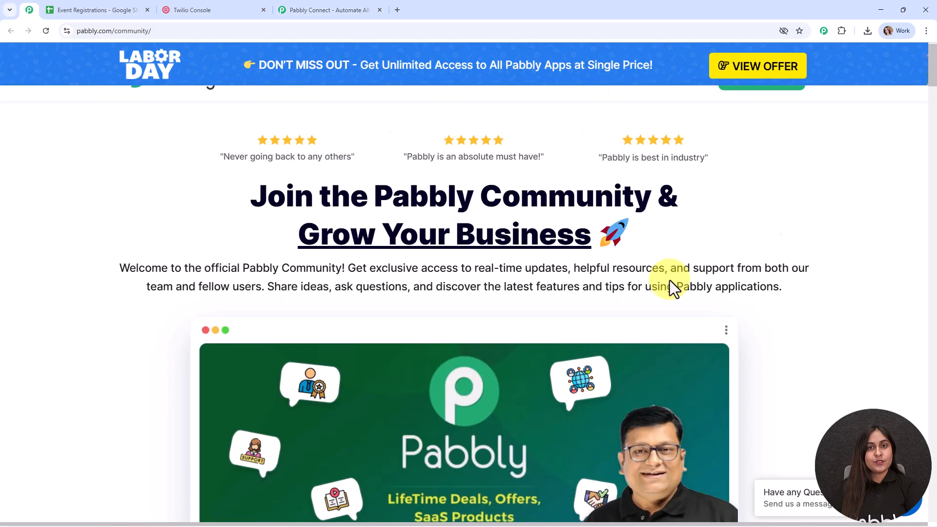
scroll(668, 286, down, 15)
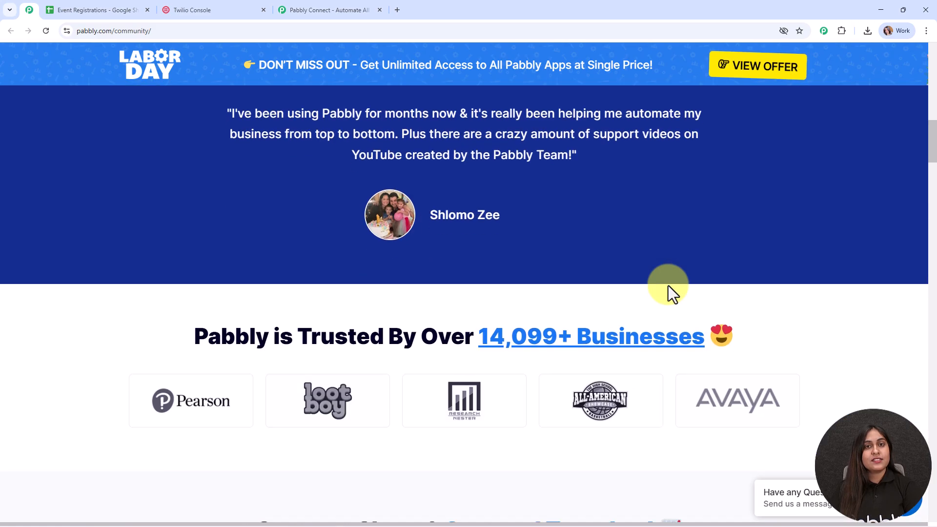
scroll(667, 281, down, 18)
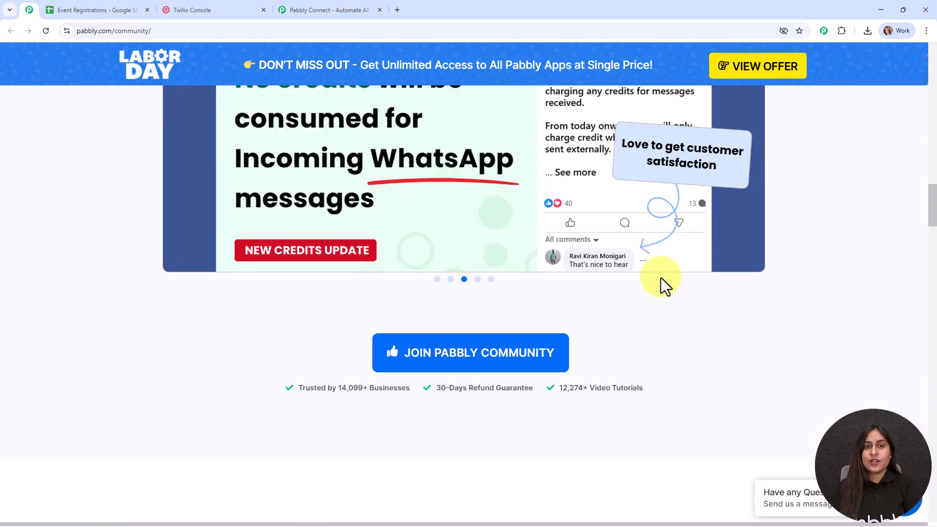
scroll(571, 292, down, 17)
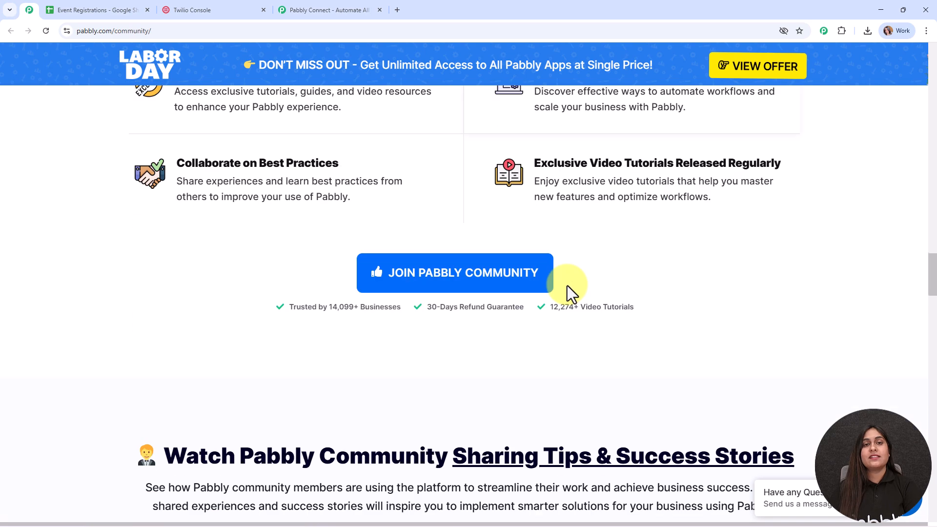
scroll(569, 292, down, 14)
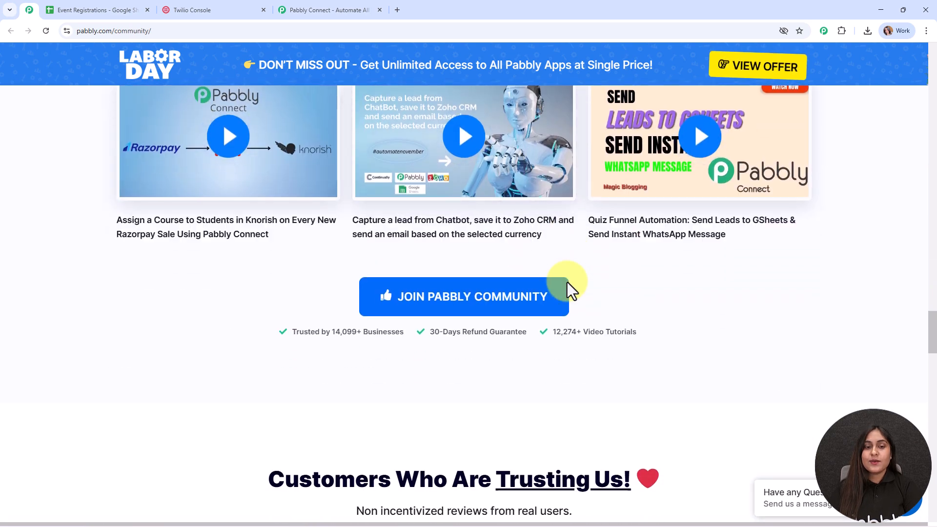
scroll(568, 283, down, 13)
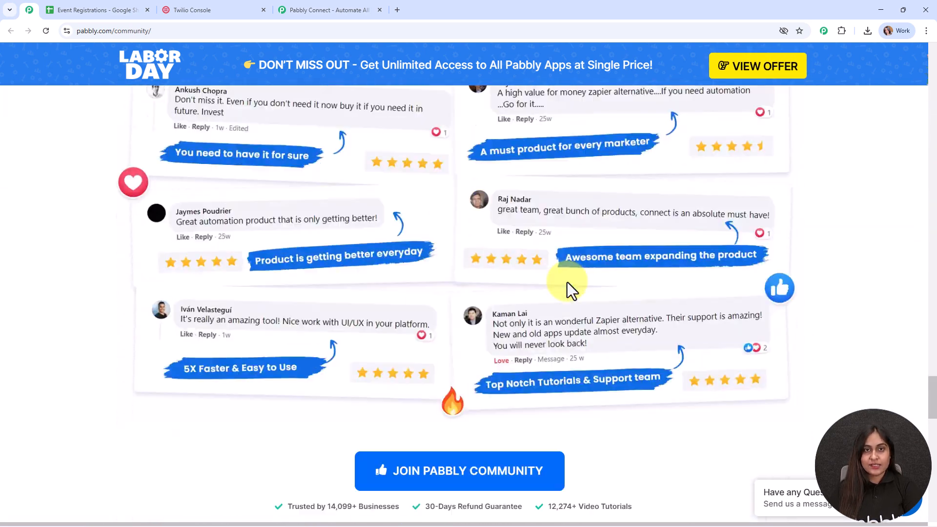
scroll(567, 282, down, 5)
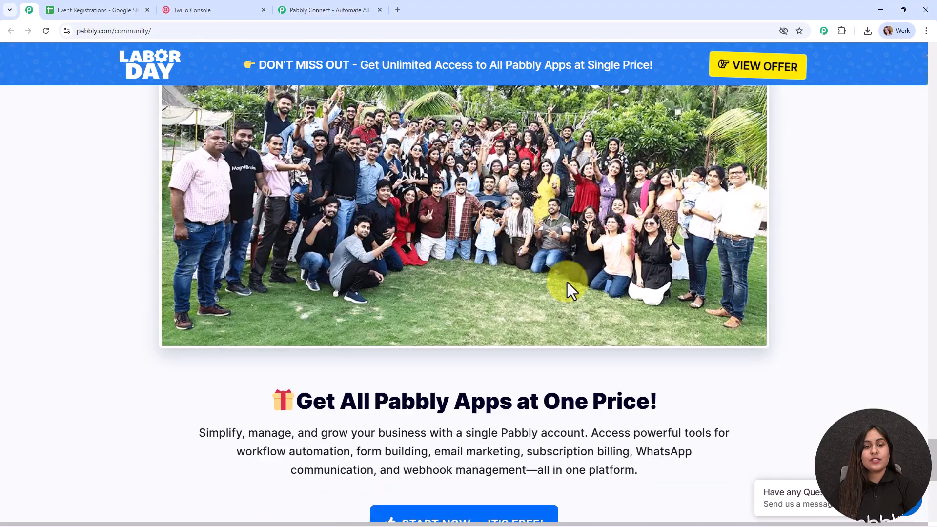
scroll(567, 282, up, 9)
scroll(567, 282, up, 3)
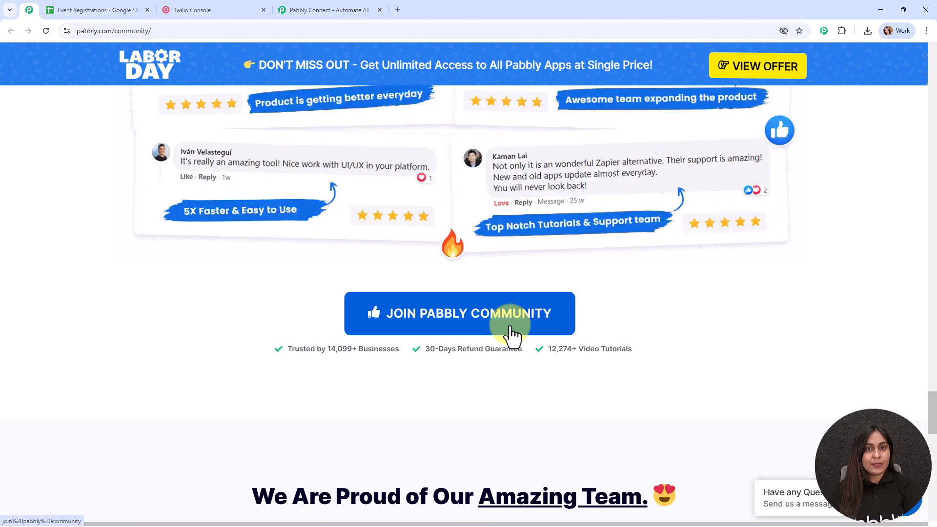
drag(931, 405, 933, 69)
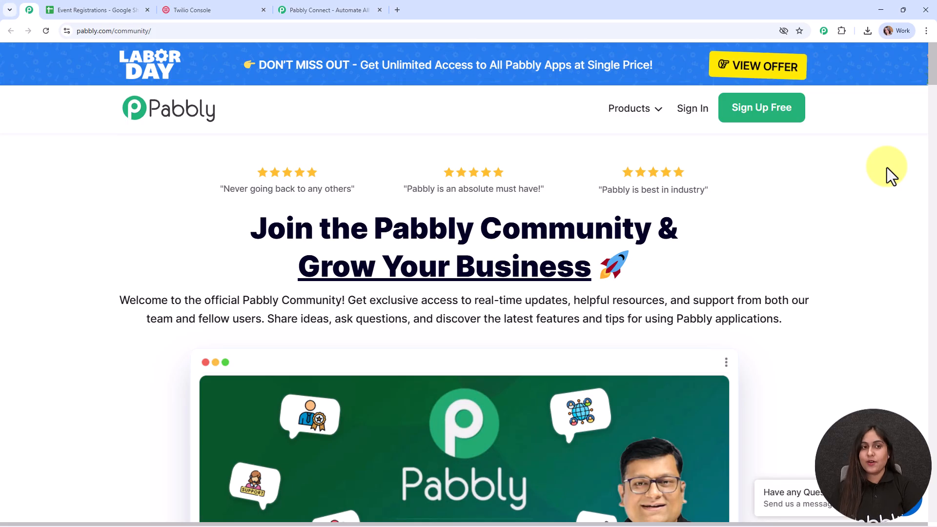
- Switch to the Pabbly tab, dismiss the exit popup and sign in to the Pabbly account
click(336, 3)
click(641, 142)
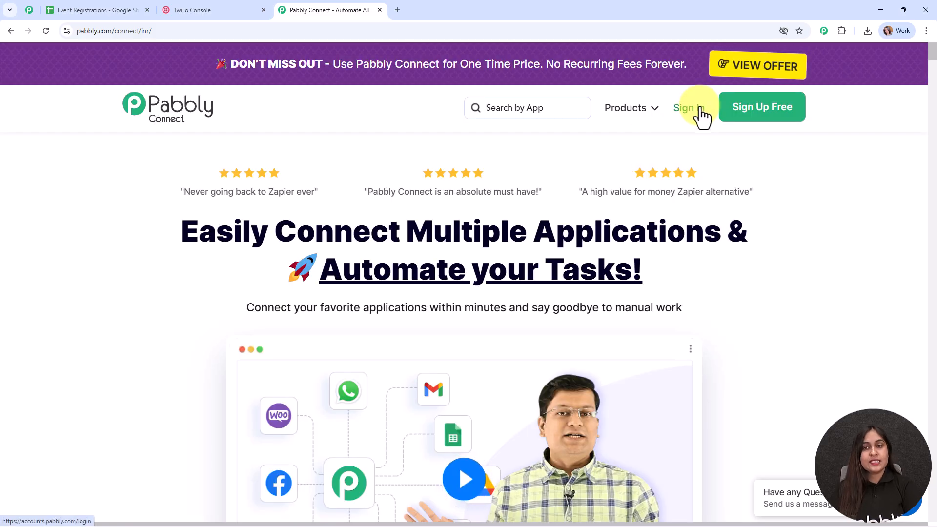
click(742, 112)
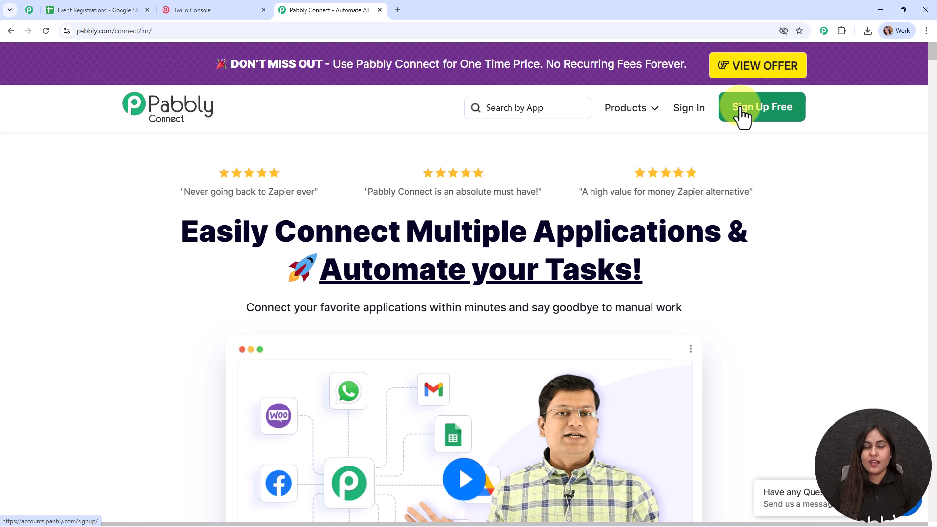
click(684, 117)
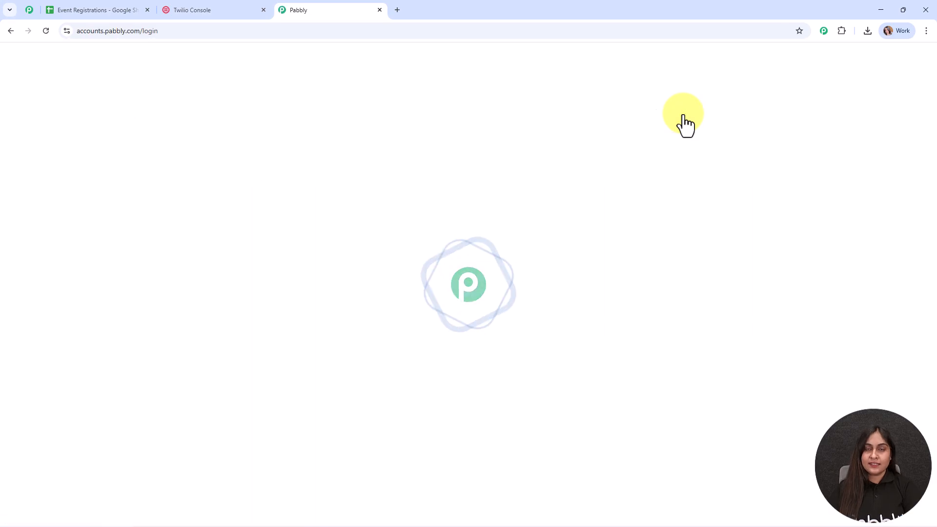
- Open Pabbly Connect from the apps list and start a new workflow
drag(79, 127, 213, 135)
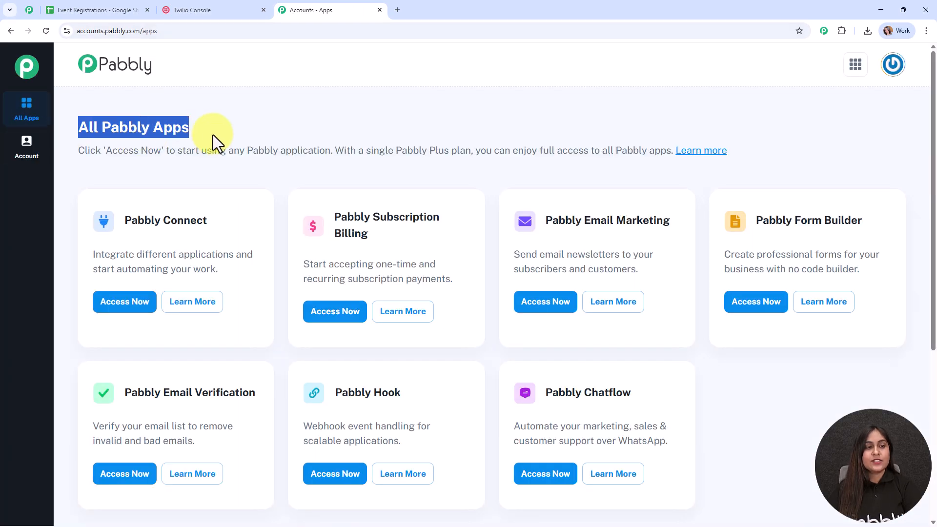
click(295, 135)
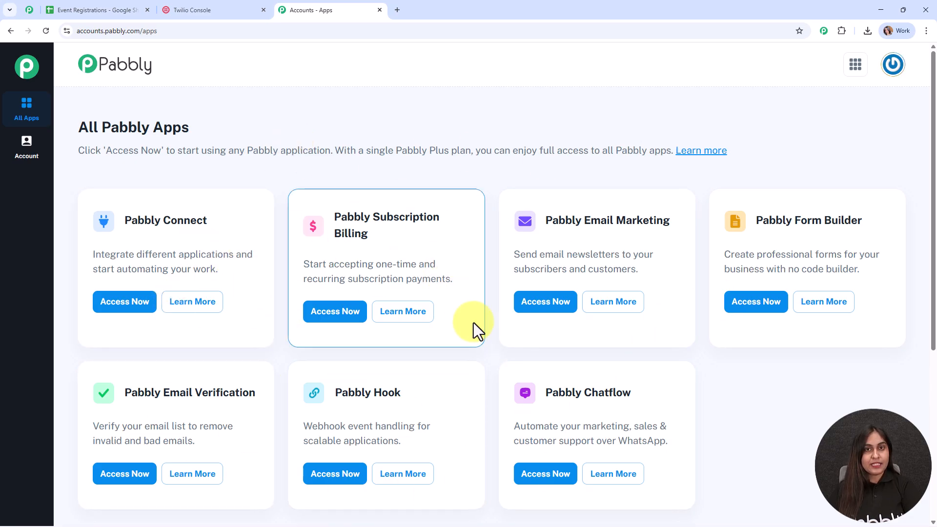
click(144, 305)
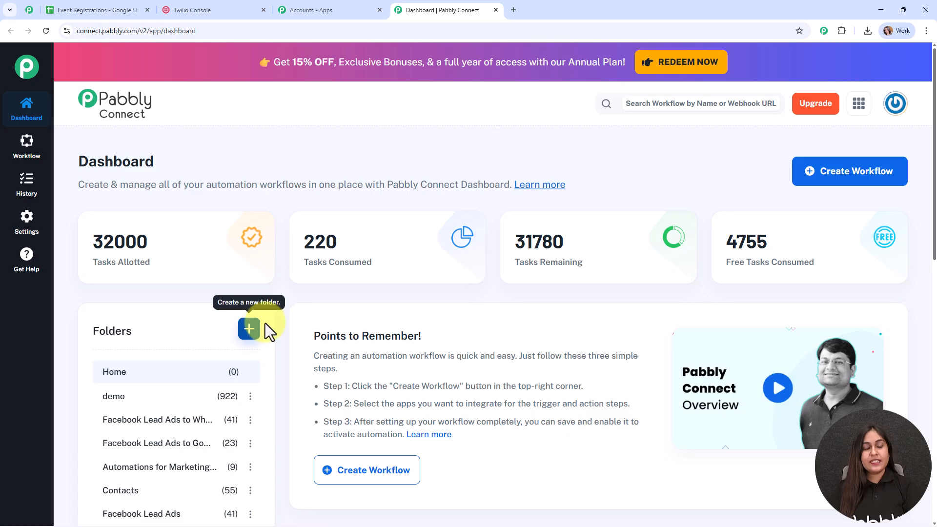
mouse_move(353, 280)
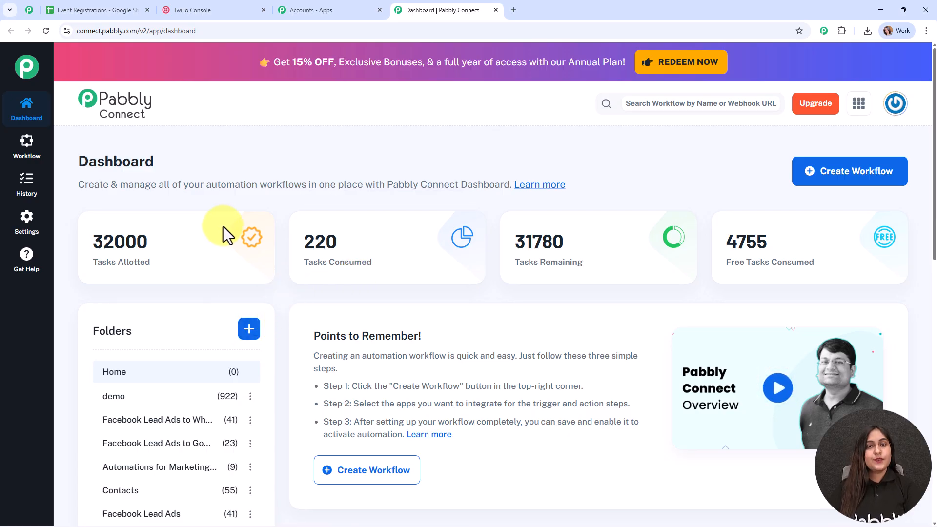
click(853, 175)
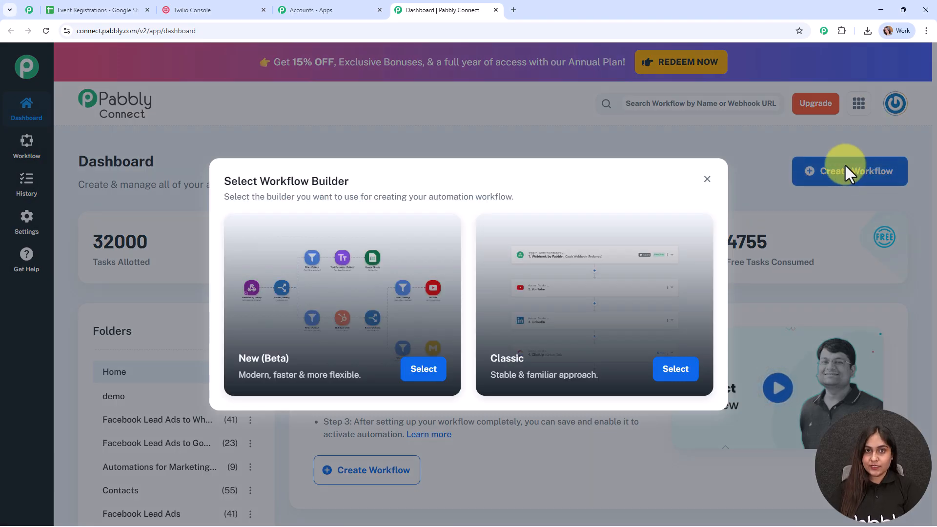
- Choose the Classic builder and name the workflow 'Send Custom Follow-Up SMS After Event Registration from Google Sheets'
drag(382, 182, 192, 183)
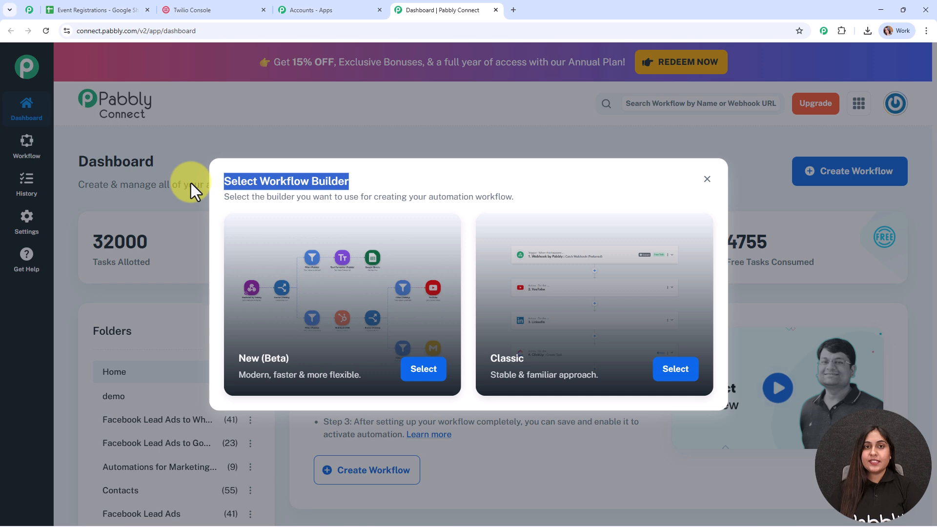
click(427, 175)
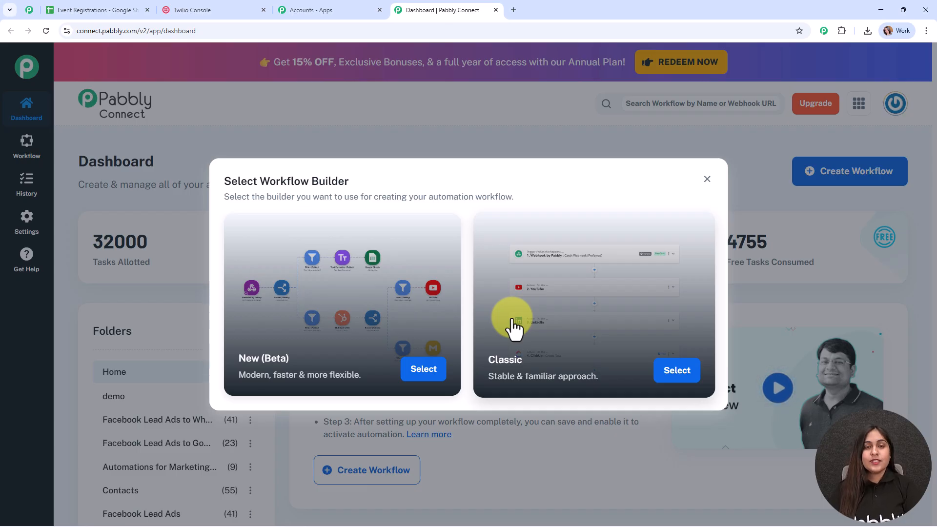
click(418, 367)
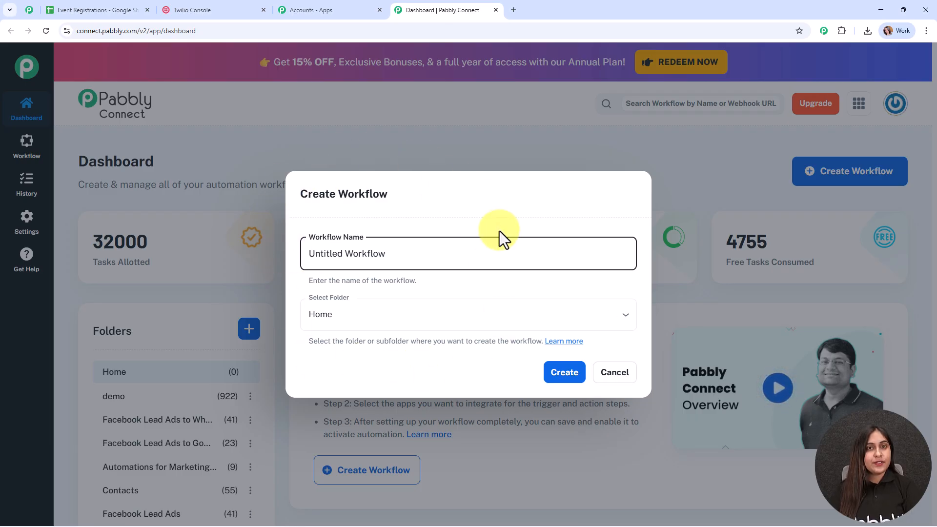
drag(399, 259, 288, 262)
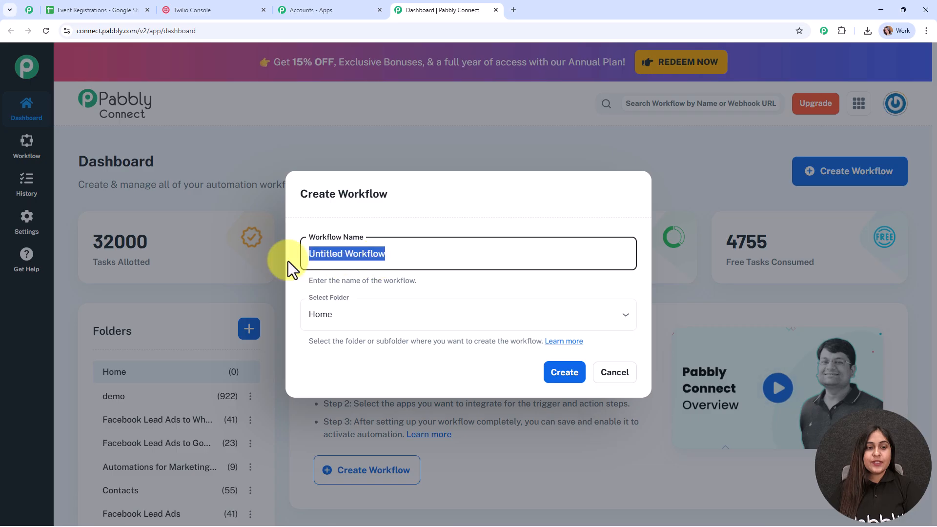
text(Send Custom Follow-Up SMS After Event Registration from Google Sheets)
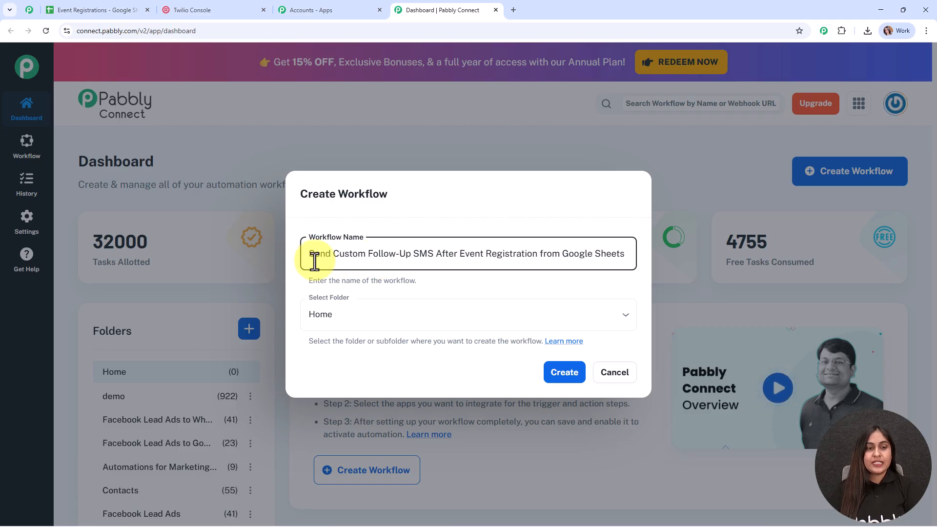
drag(307, 251, 646, 259)
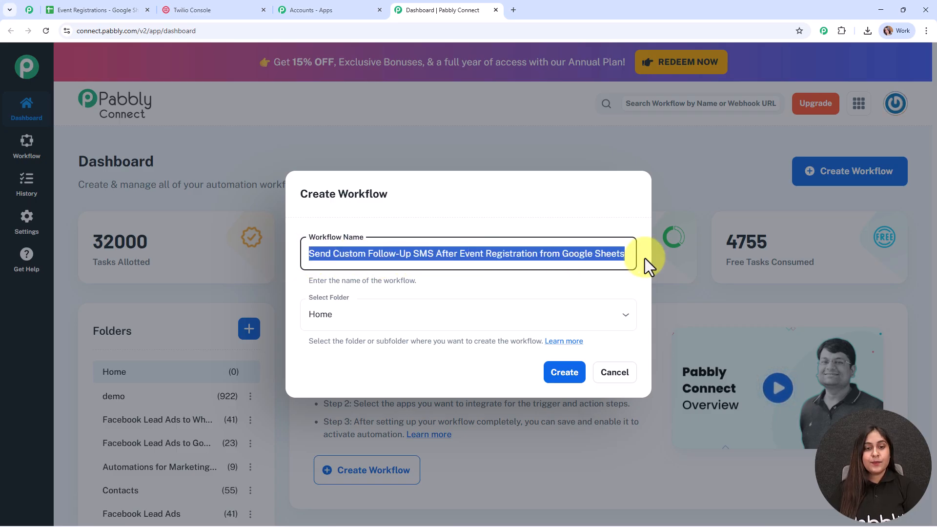
click(581, 282)
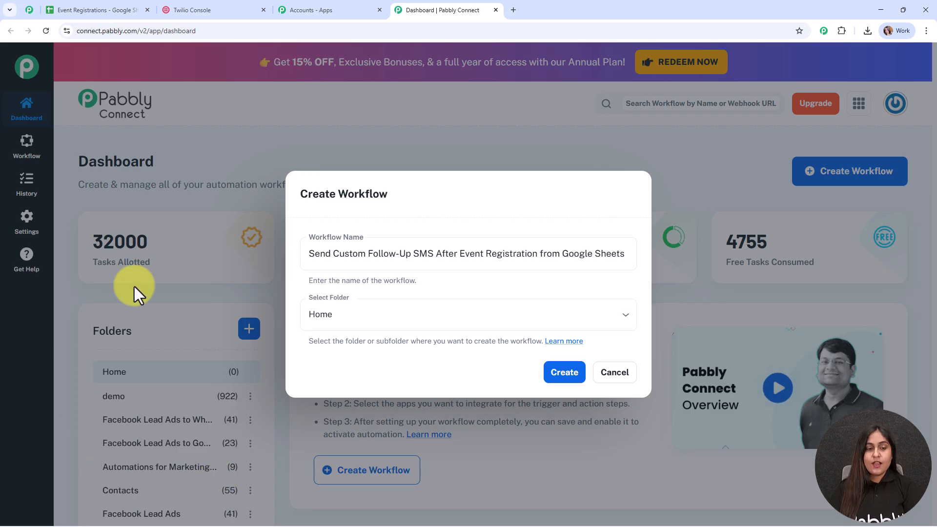
- Put the new workflow in the Automations folder
click(435, 318)
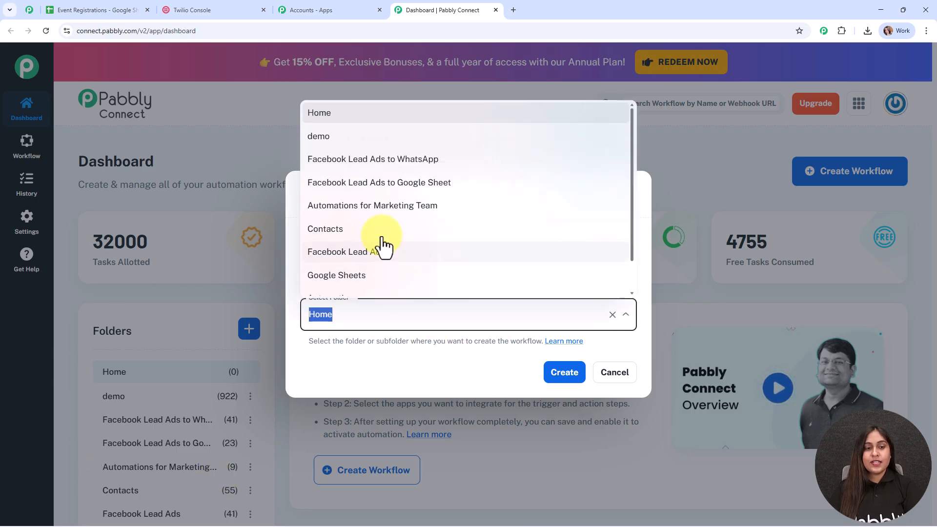
scroll(390, 254, down, 1)
click(398, 272)
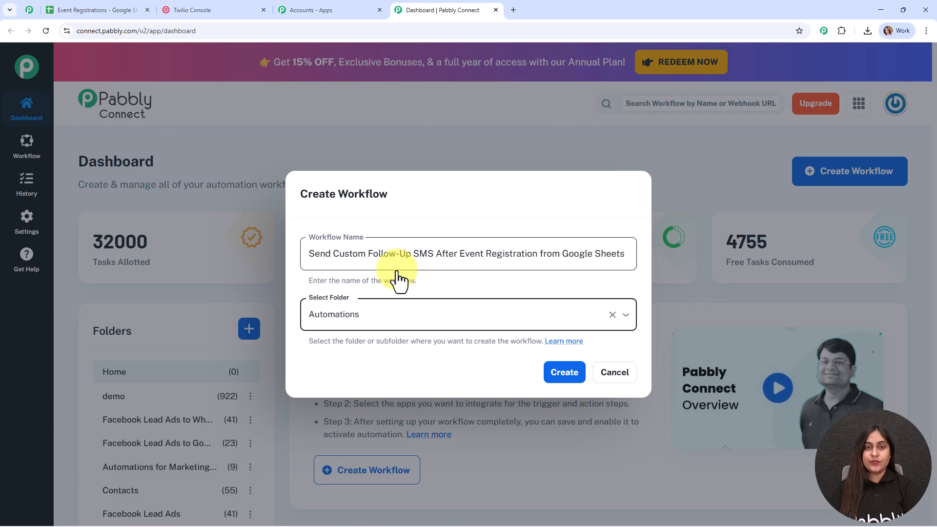
click(562, 367)
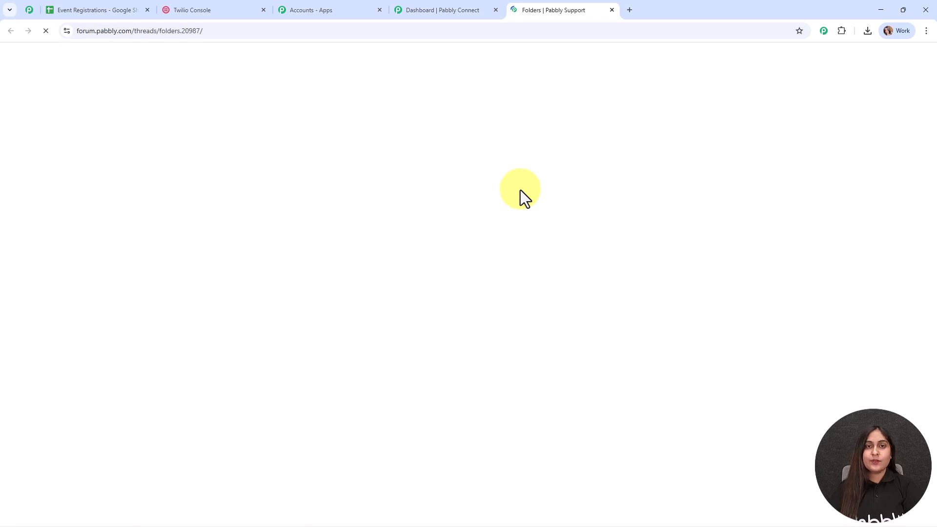
scroll(477, 285, down, 6)
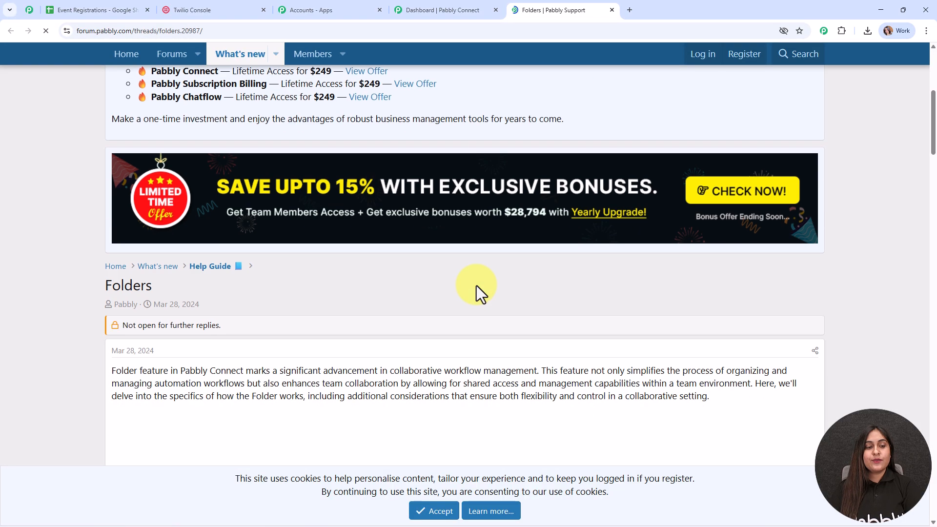
scroll(476, 285, down, 5)
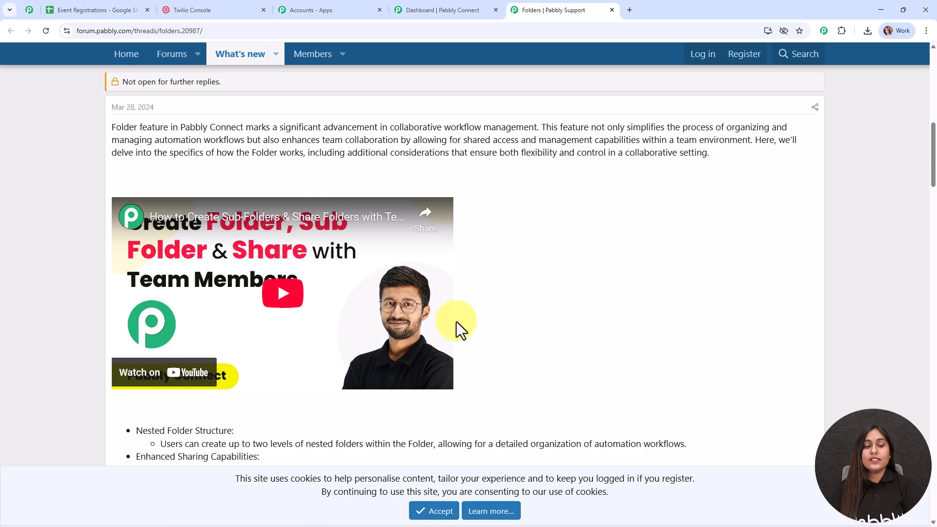
scroll(456, 321, down, 15)
scroll(455, 321, down, 1)
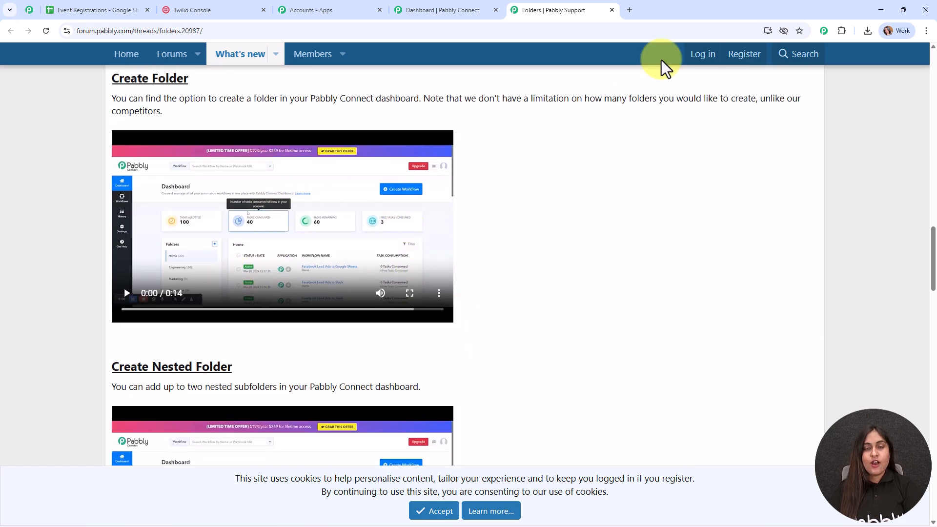
click(612, 9)
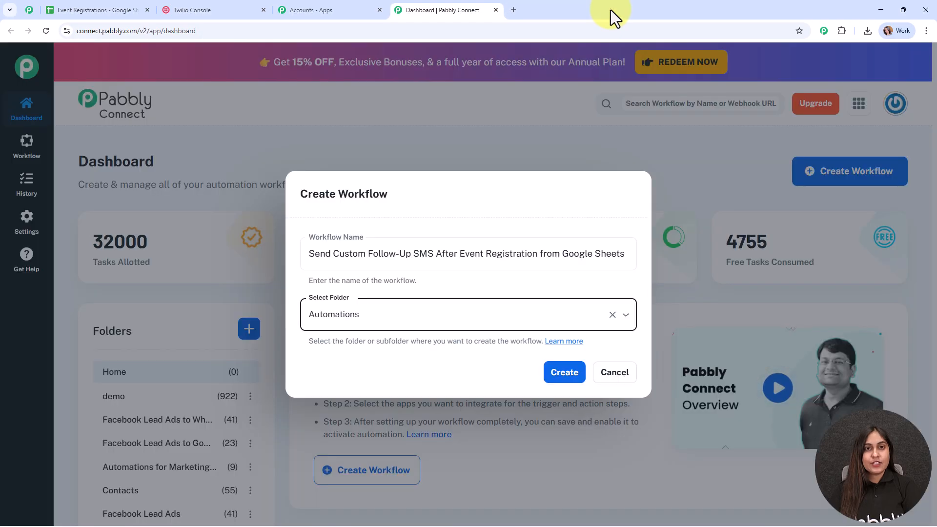
- Create the 'Send Custom Follow-Up SMS…' workflow from the filled-in Create Workflow form
click(575, 377)
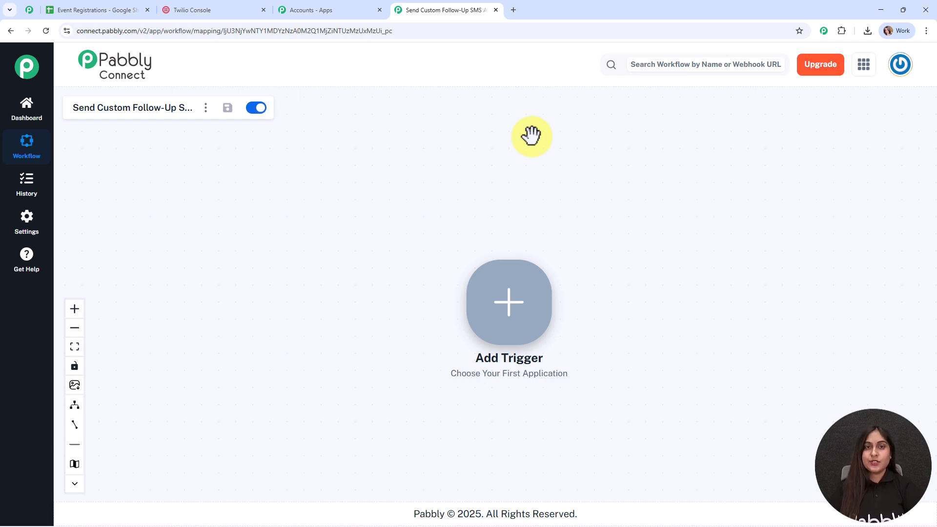
- Set the trigger to Google Sheets' New or Updated Spreadsheet Row and connect it
click(517, 300)
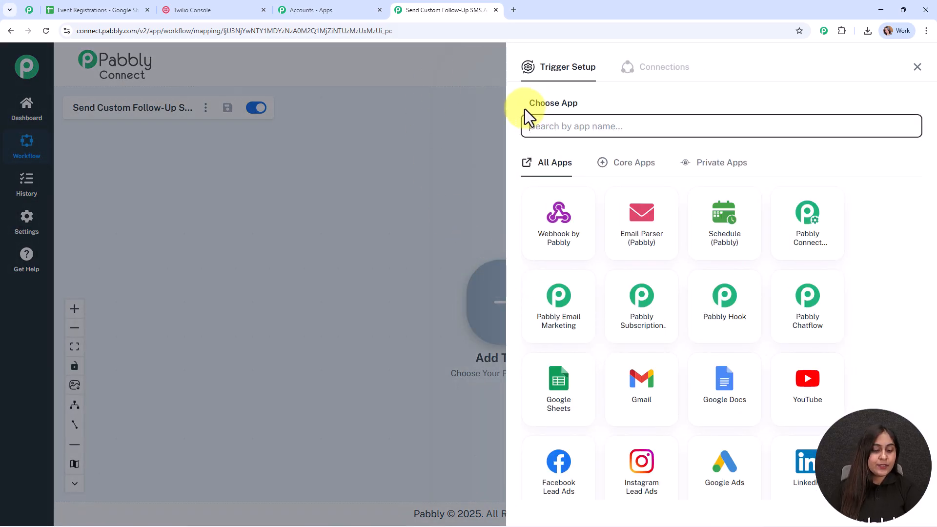
text(g)
key(BackSpace)
text(shee)
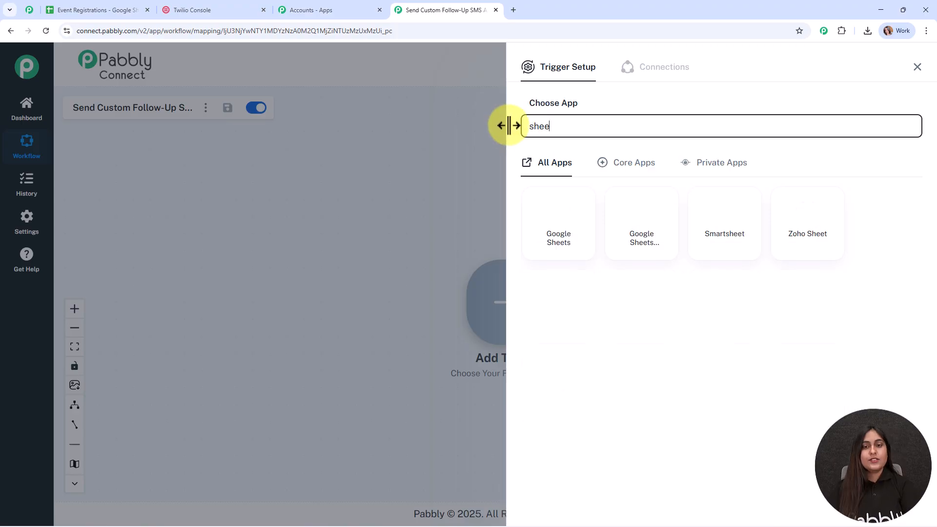
click(560, 230)
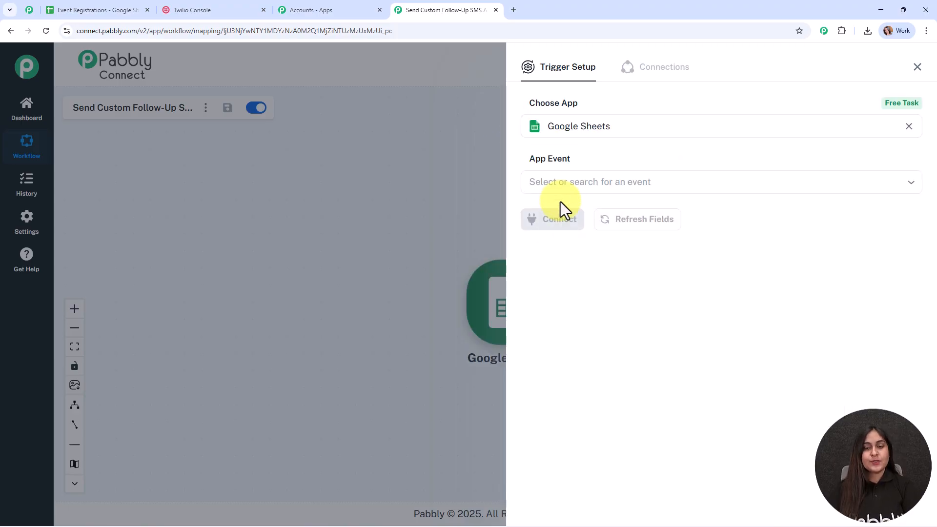
click(559, 176)
click(577, 217)
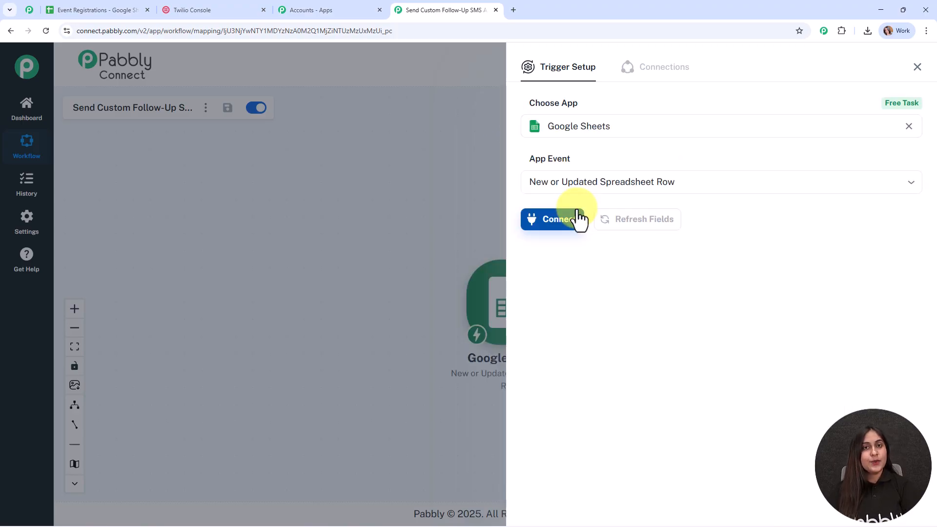
click(577, 230)
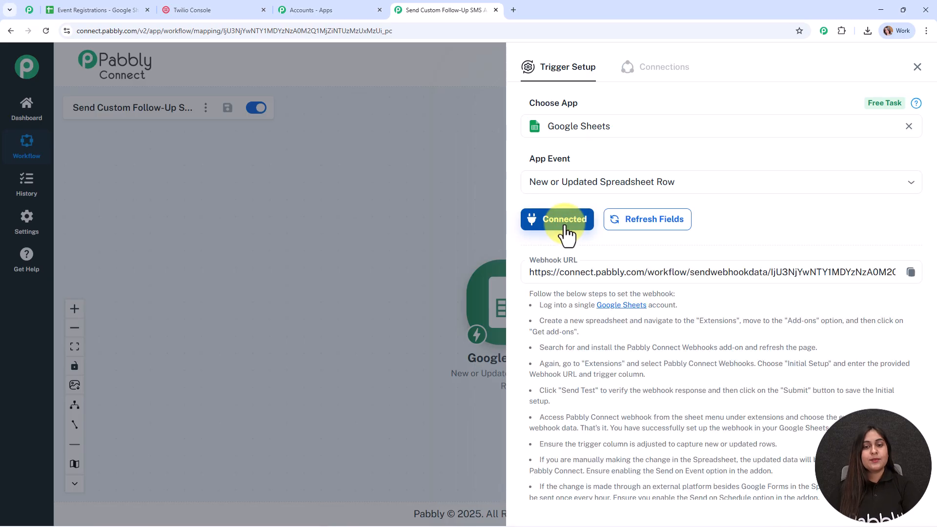
- Copy the trigger's webhook URL and return to the Event Registrations spreadsheet
scroll(727, 224, down, 3)
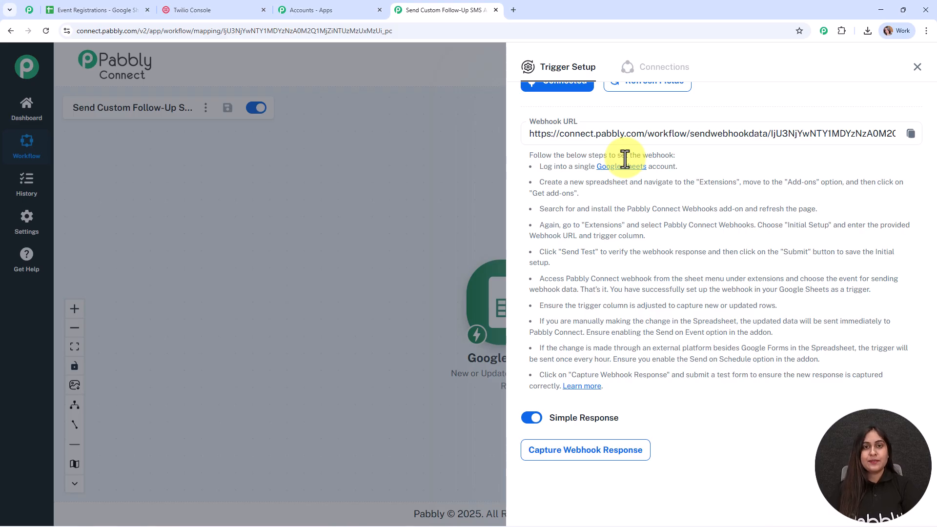
drag(526, 155, 635, 393)
click(910, 133)
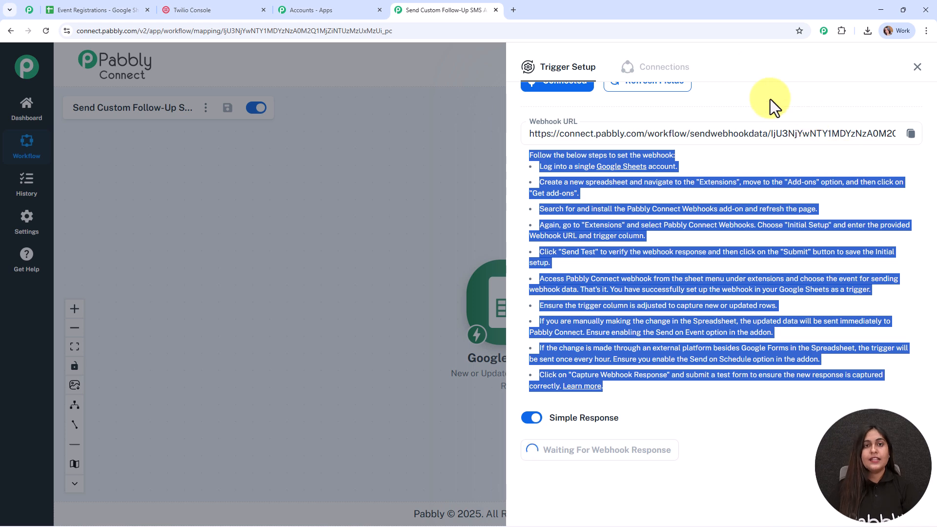
click(92, 7)
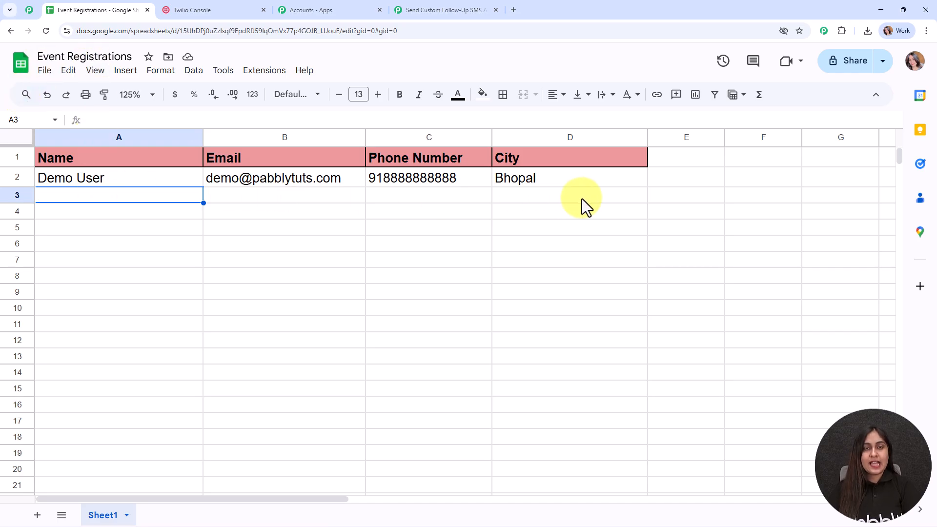
- Review the sample registrant's name, e-mail, phone and city in row 2, then select A3
click(135, 180)
click(256, 182)
click(426, 183)
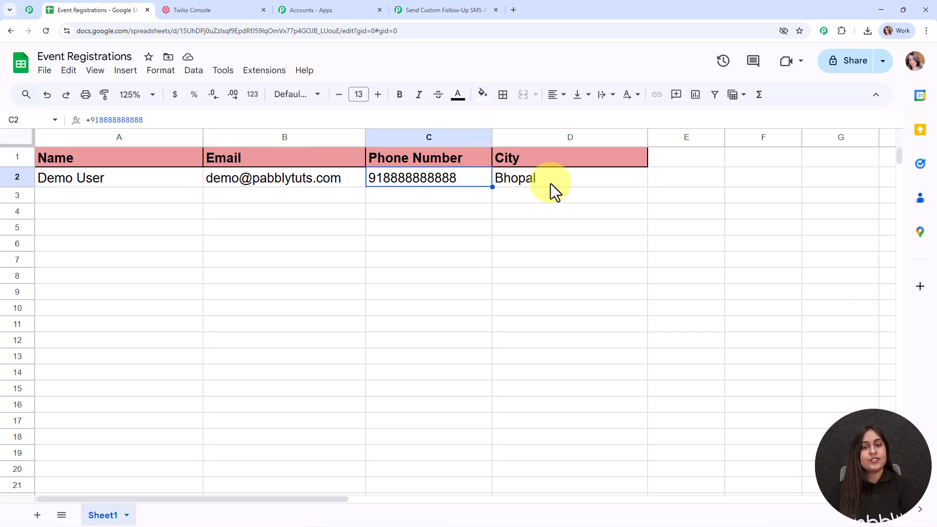
click(551, 183)
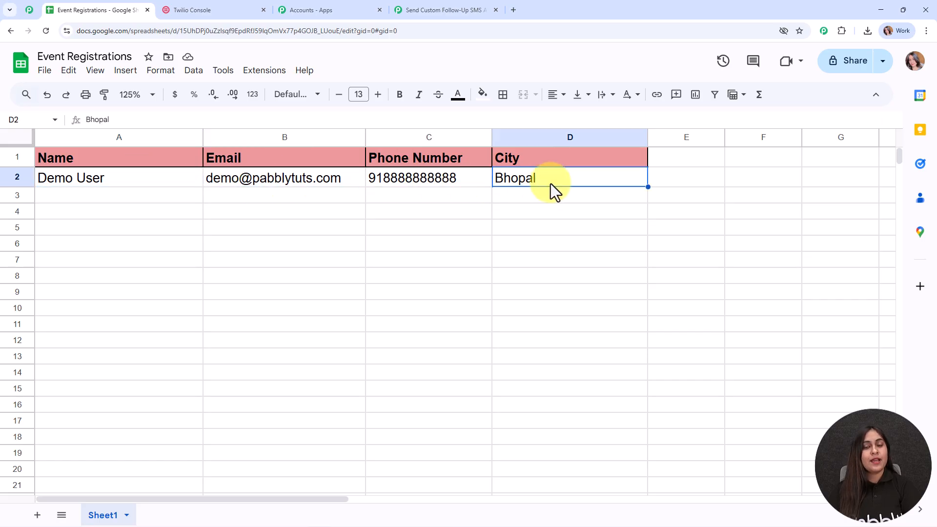
click(163, 197)
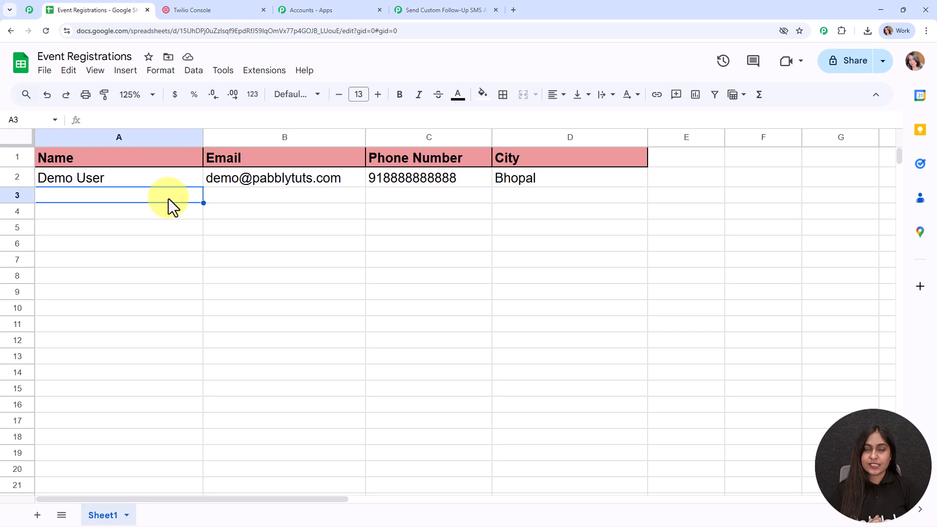
- Open the add-on store through Extensions > Add-ons > Get add-ons
click(251, 73)
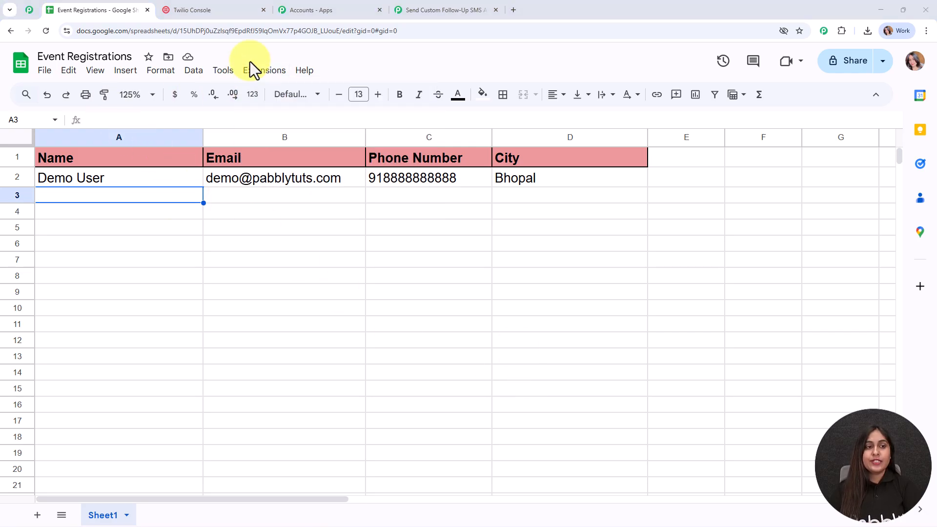
click(266, 70)
mouse_move(286, 91)
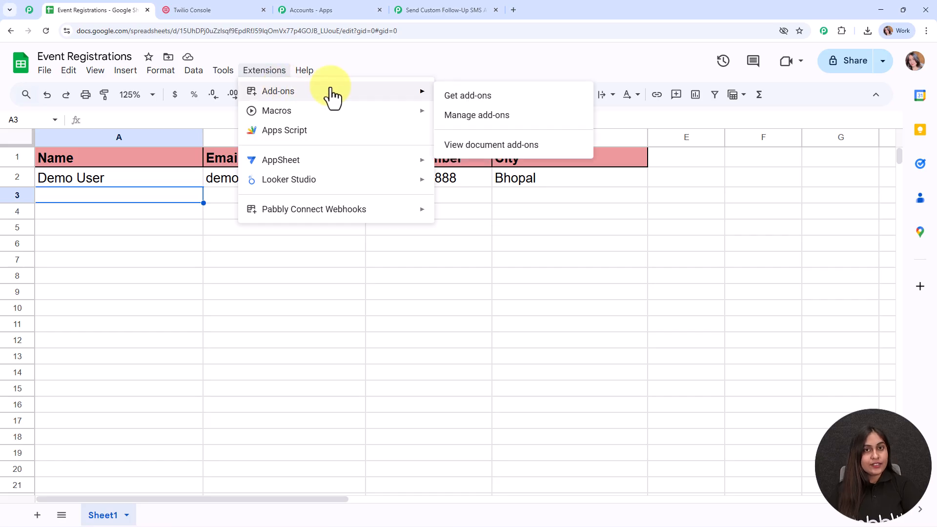
click(501, 98)
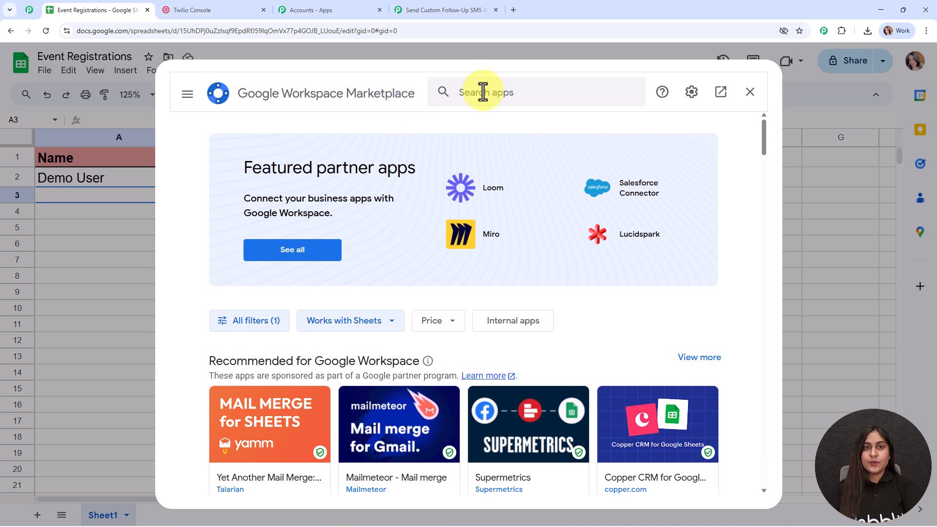
- Search 'pabb', confirm Pabbly Connect Webhooks is already installed, and close the Marketplace
click(483, 92)
text(pabb)
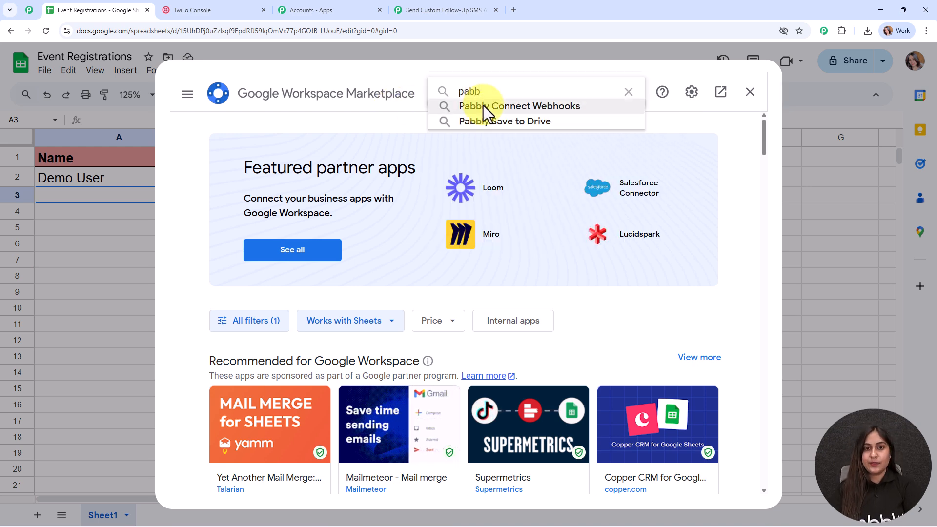
click(483, 106)
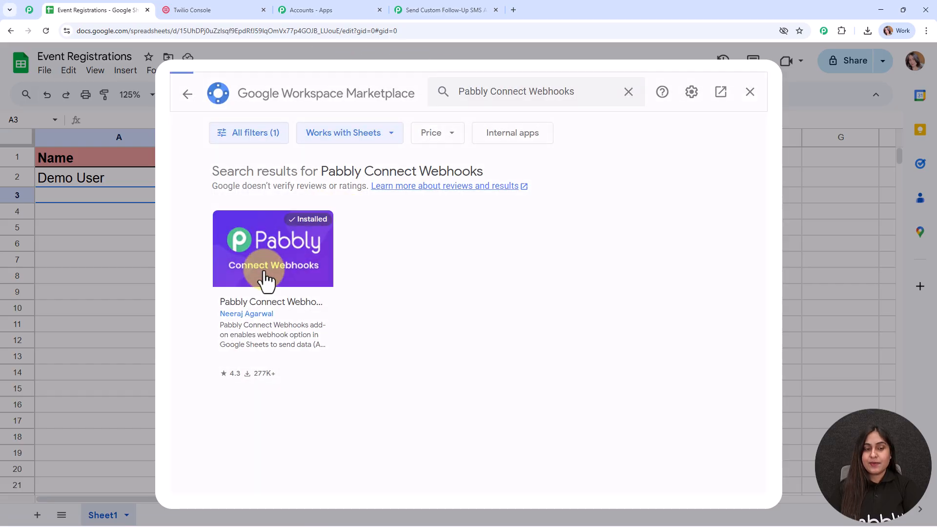
click(266, 279)
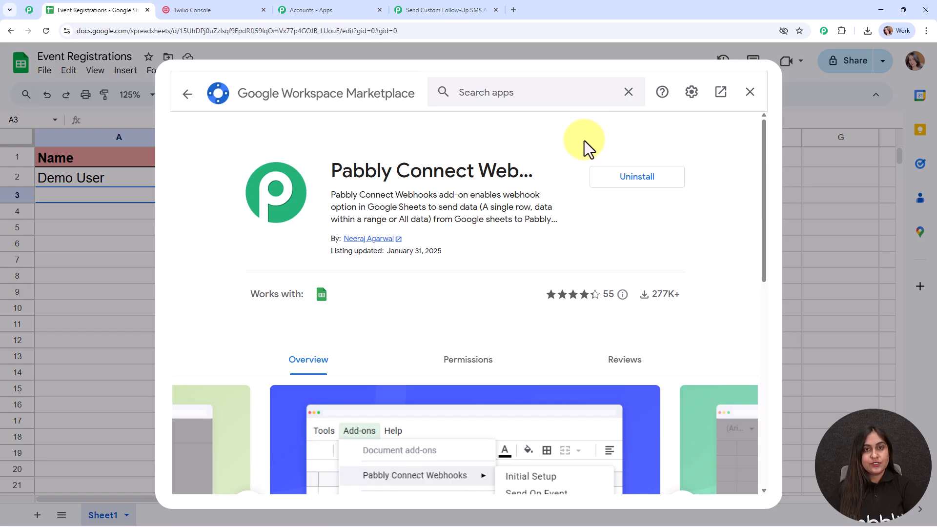
click(177, 99)
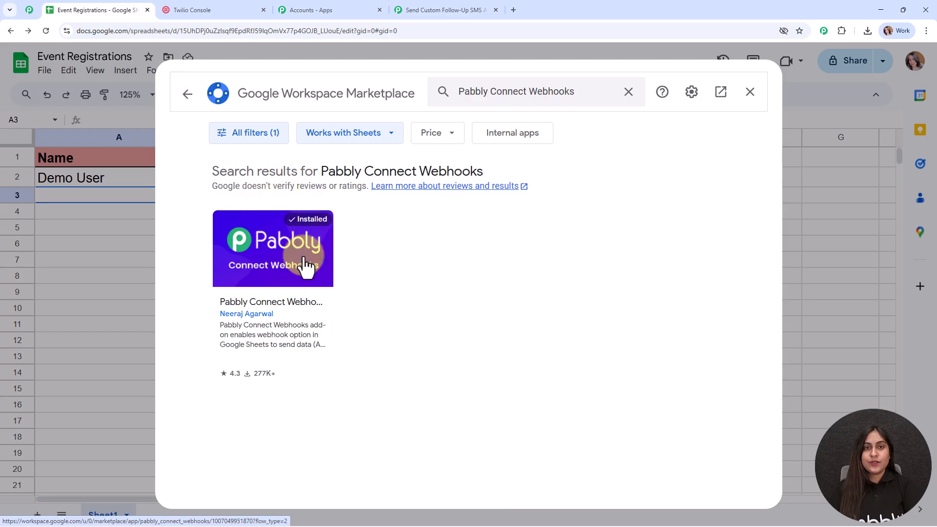
click(751, 98)
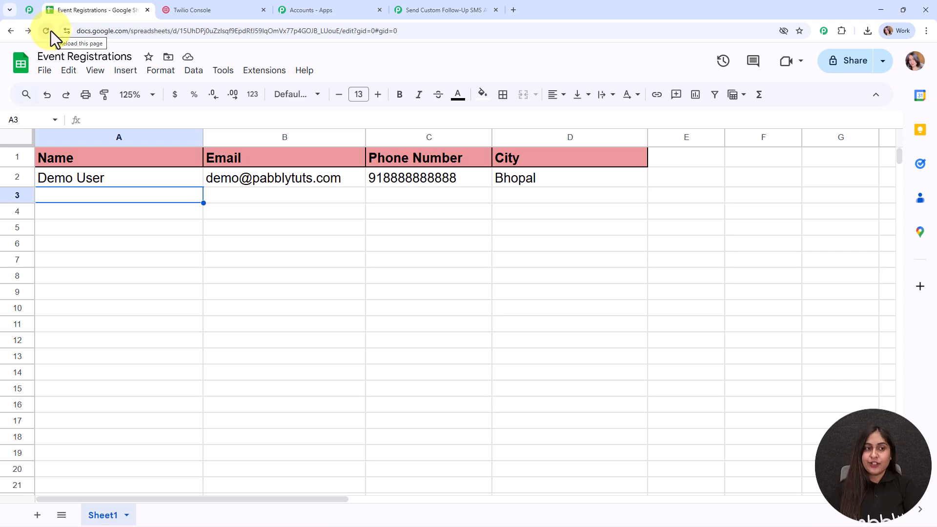
- Open Pabbly Connect Webhooks Initial Setup and paste the copied webhook URL into it
click(266, 70)
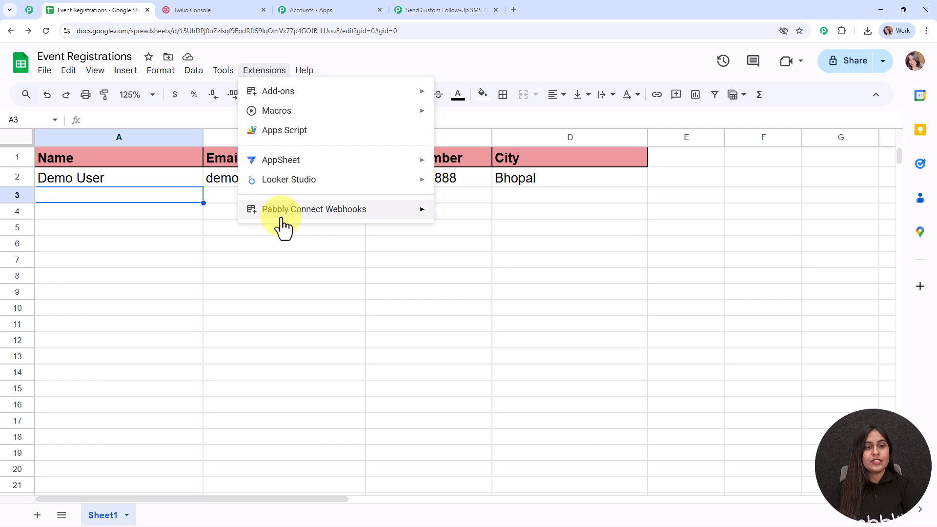
mouse_move(282, 219)
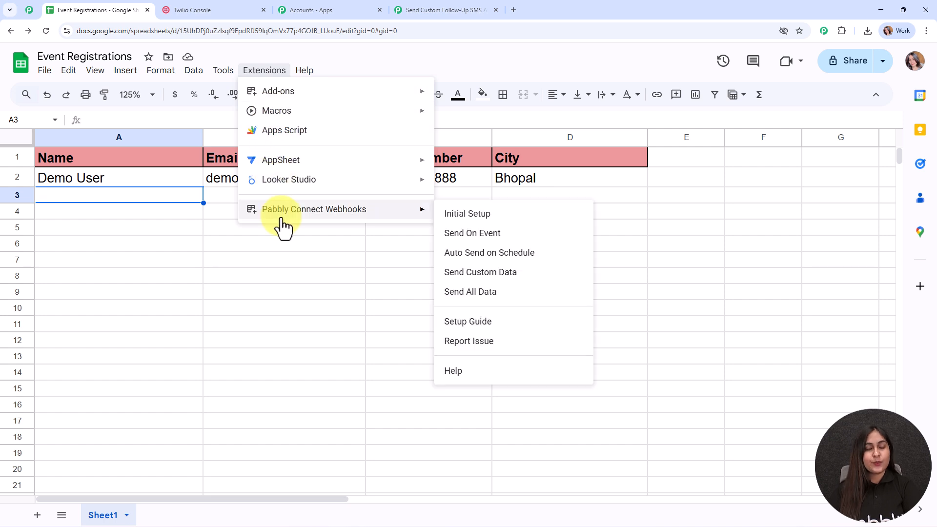
click(480, 214)
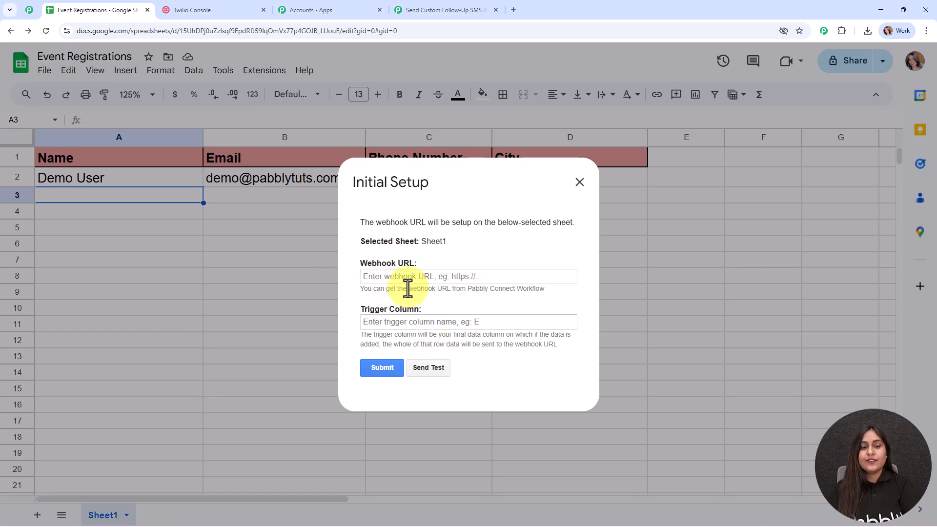
click(397, 277)
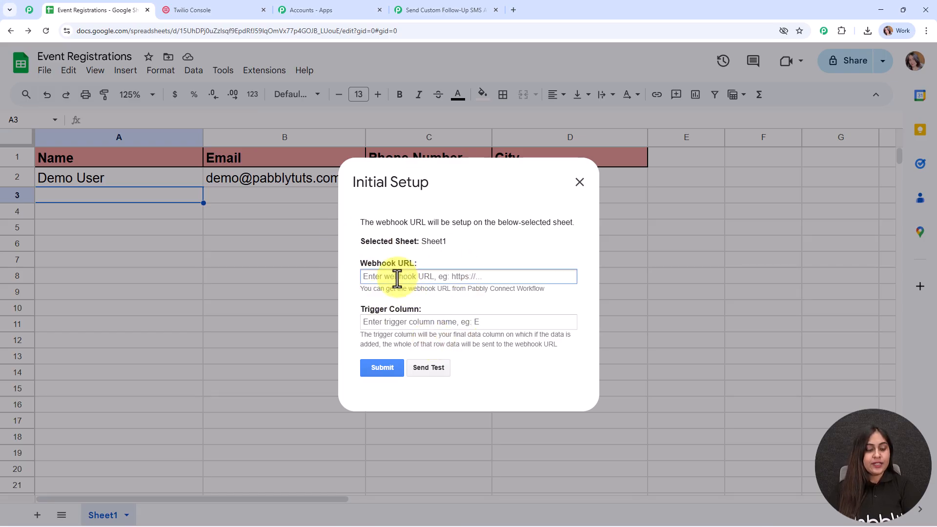
key(ctrl+v)
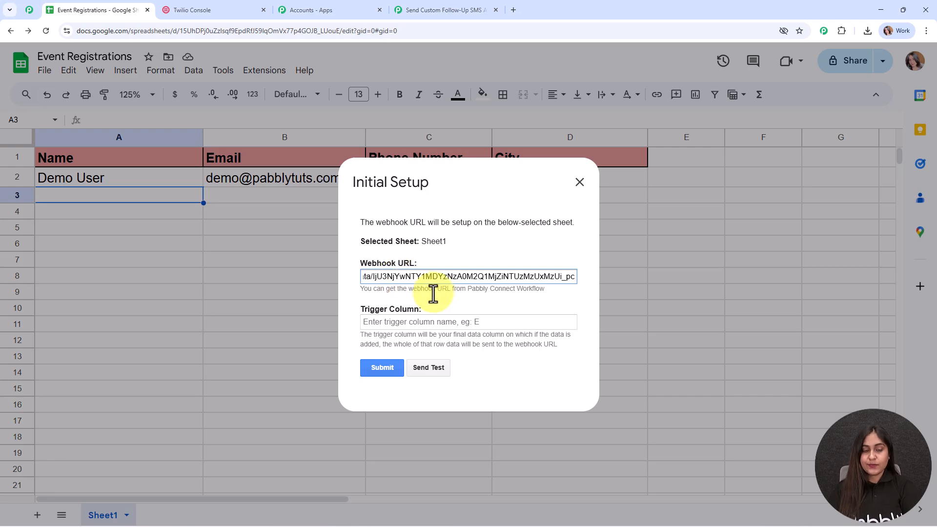
click(453, 298)
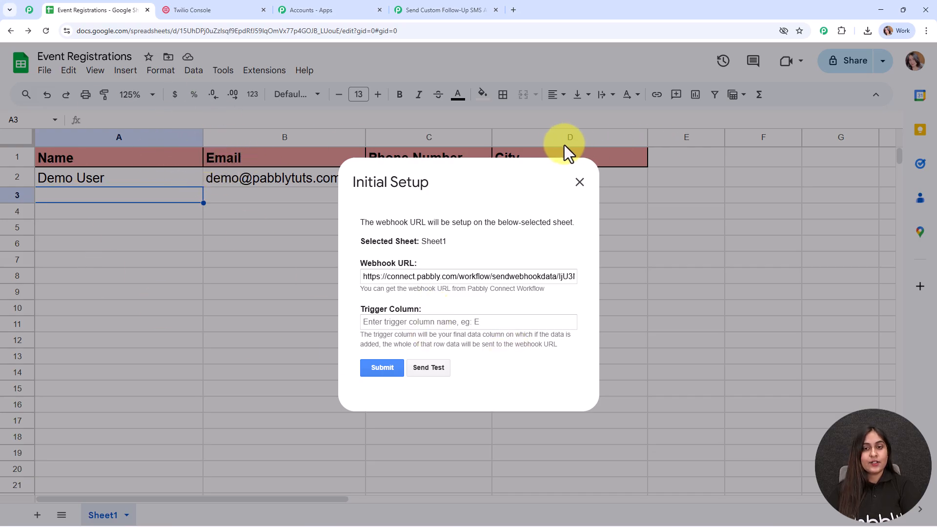
- Enter D as the trigger column and submit the Pabbly webhook setup
click(384, 320)
text(D)
click(371, 371)
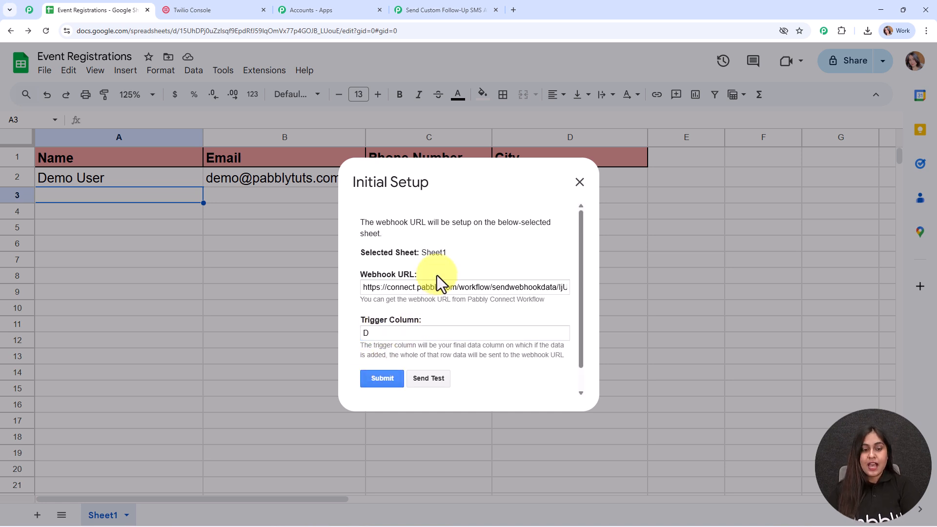
- Send a test of the Demo User row to Pabbly Connect
scroll(437, 276, down, 1)
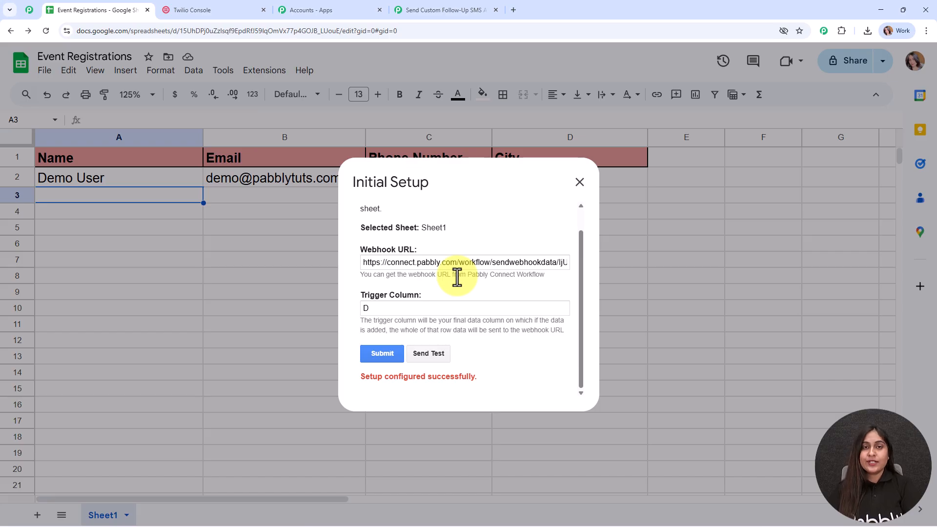
click(426, 352)
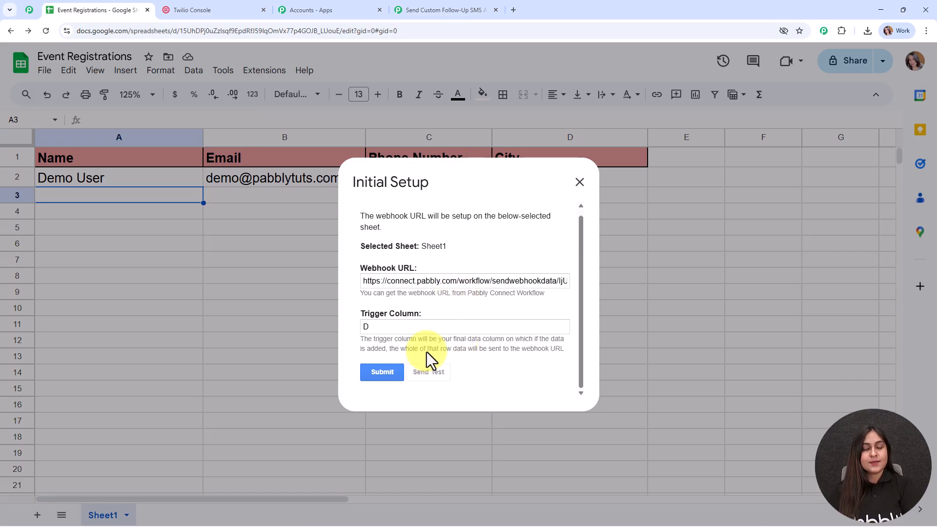
scroll(425, 349, down, 2)
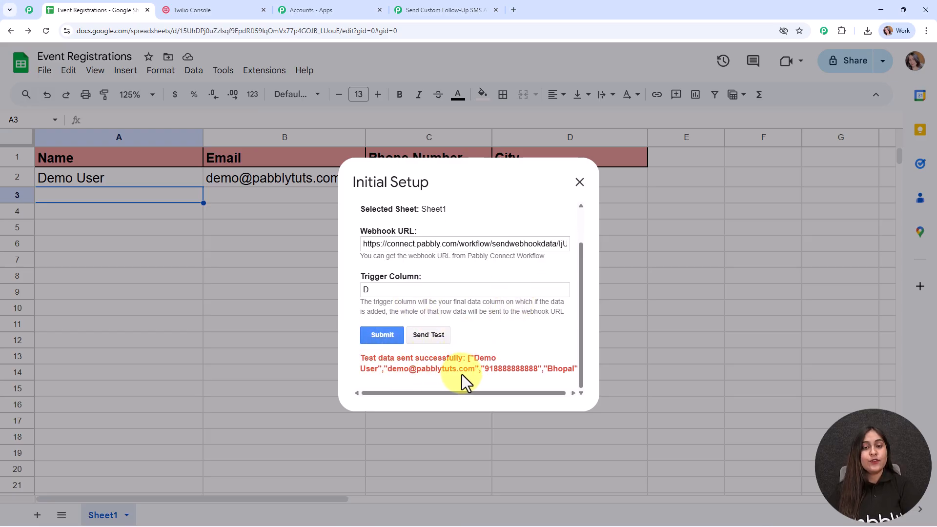
scroll(471, 310, up, 2)
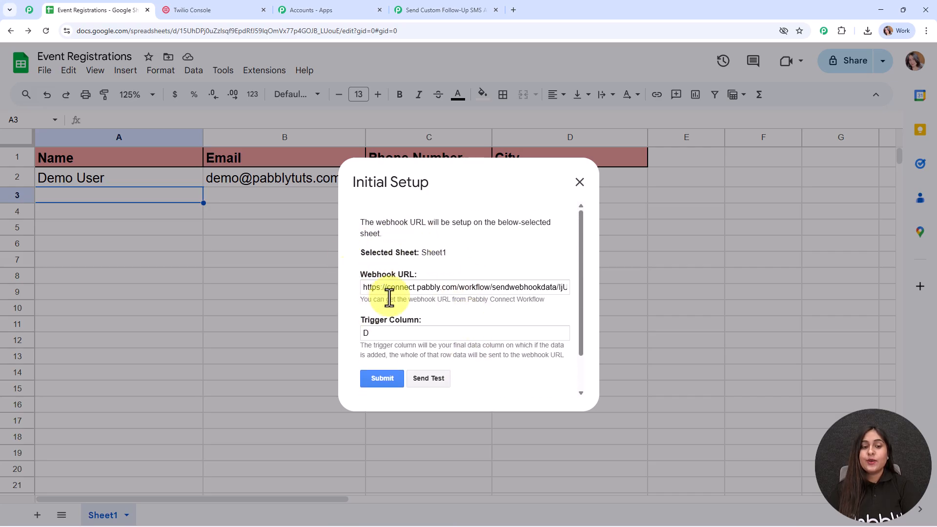
- Close the setup dialog and enable Send On Event in the Pabbly Connect Webhooks add-on
click(580, 183)
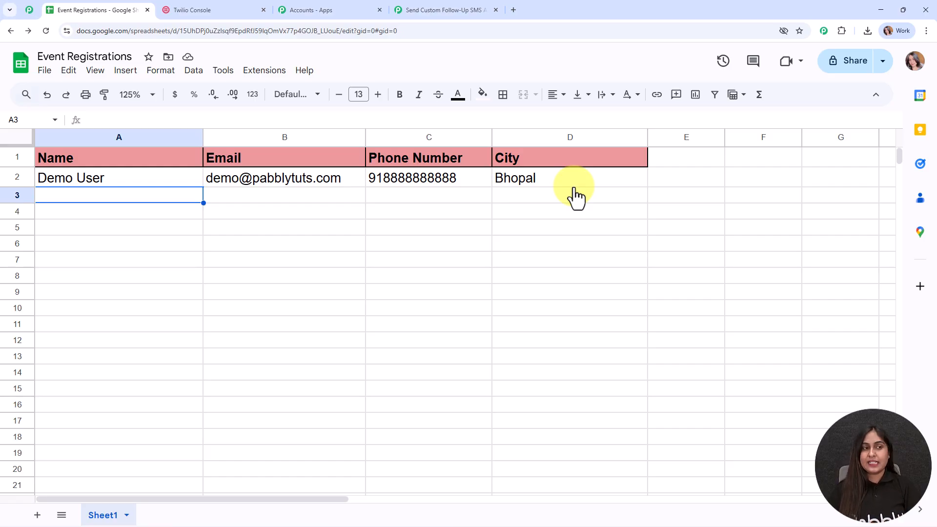
click(264, 71)
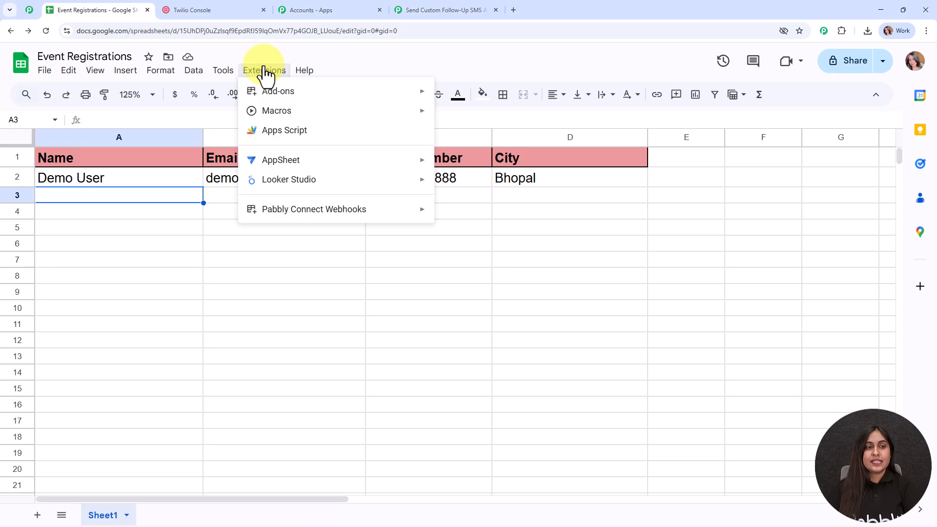
mouse_move(300, 214)
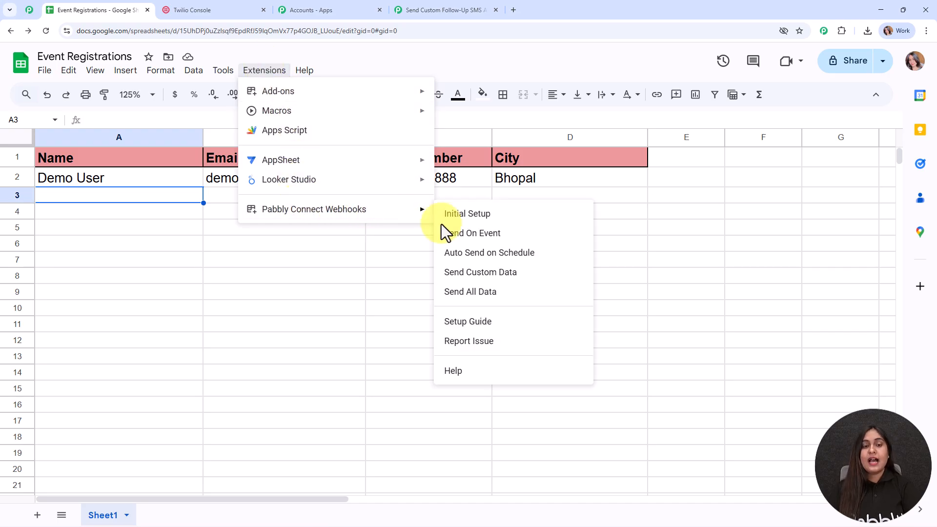
click(469, 237)
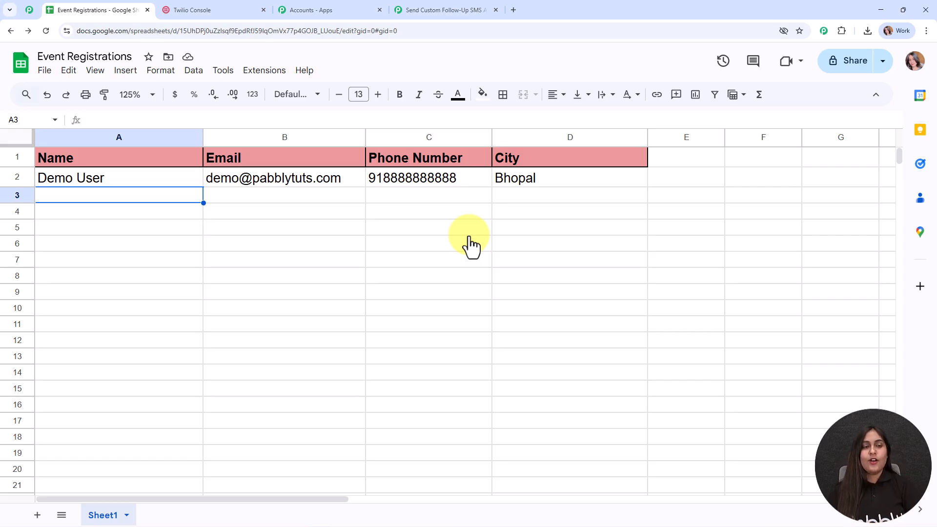
- Confirm Send On Event is ticked in the add-on menu, then dismiss it
click(258, 70)
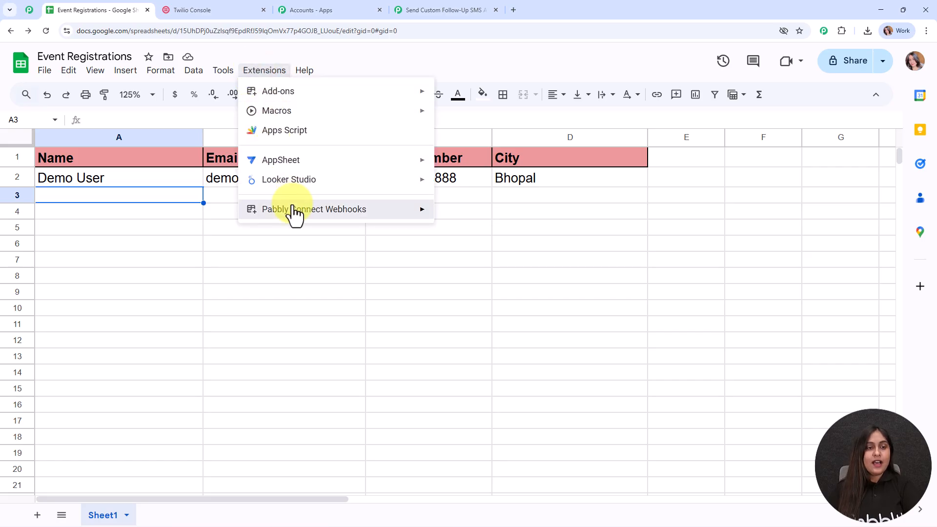
mouse_move(295, 214)
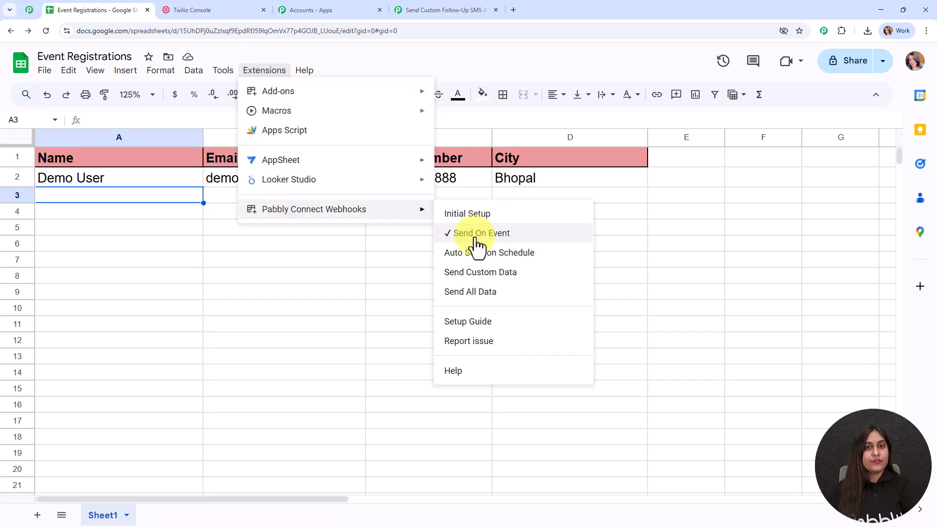
click(148, 197)
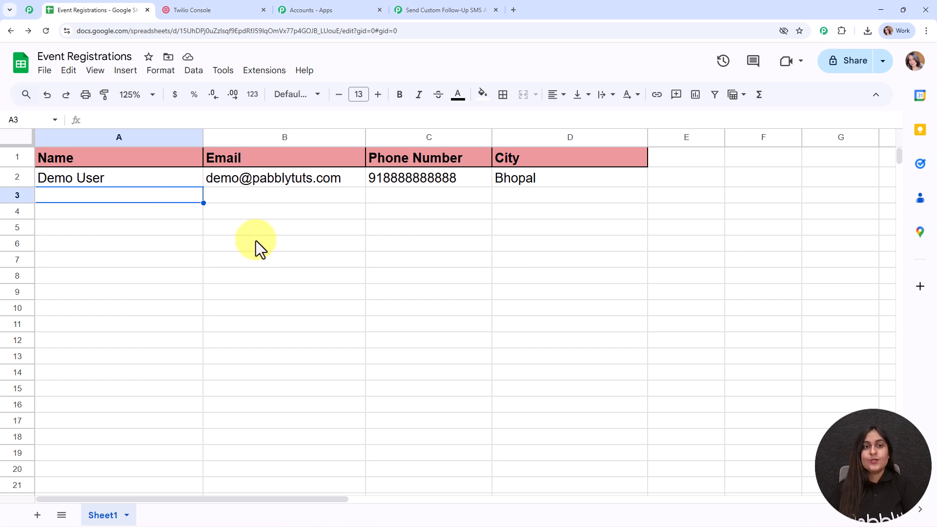
- In Pabbly Connect, scroll to the trigger's Response Received data for the Demo User row
click(411, 9)
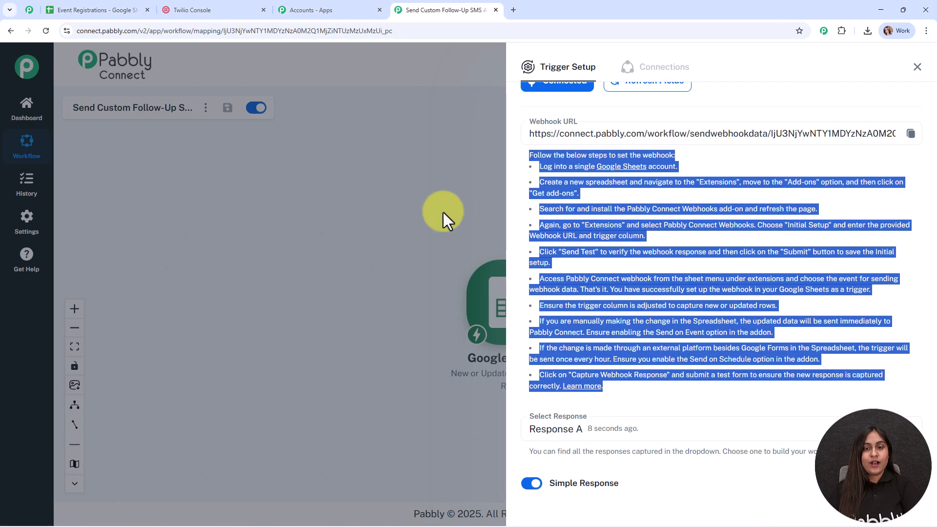
scroll(610, 235, down, 1)
scroll(610, 236, down, 4)
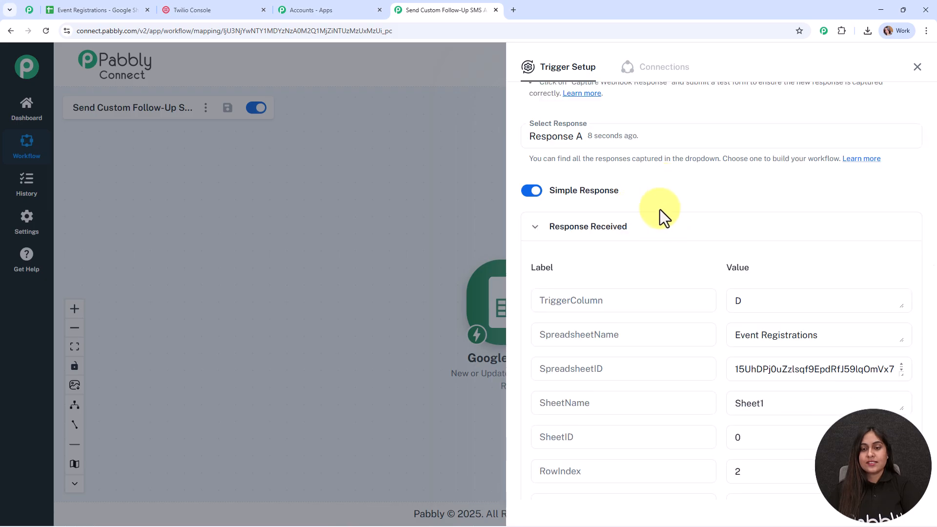
scroll(660, 218, down, 3)
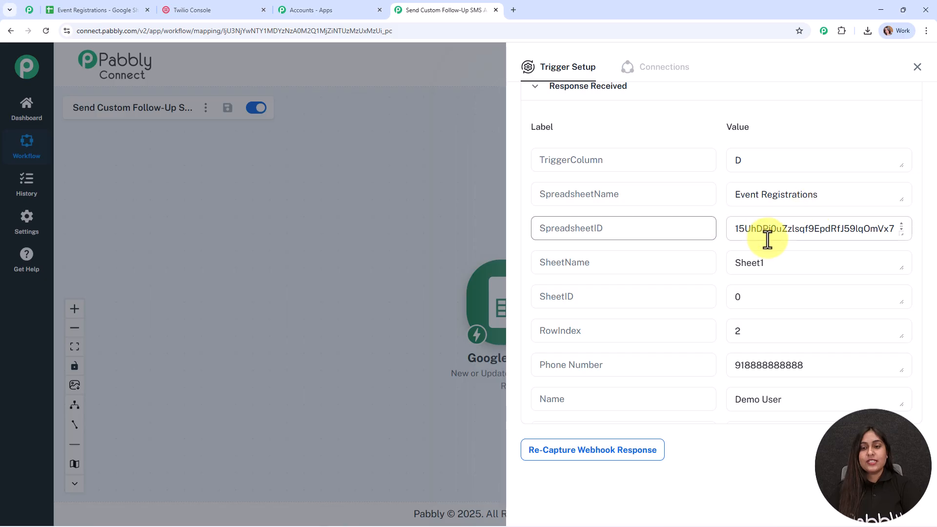
scroll(818, 317, down, 2)
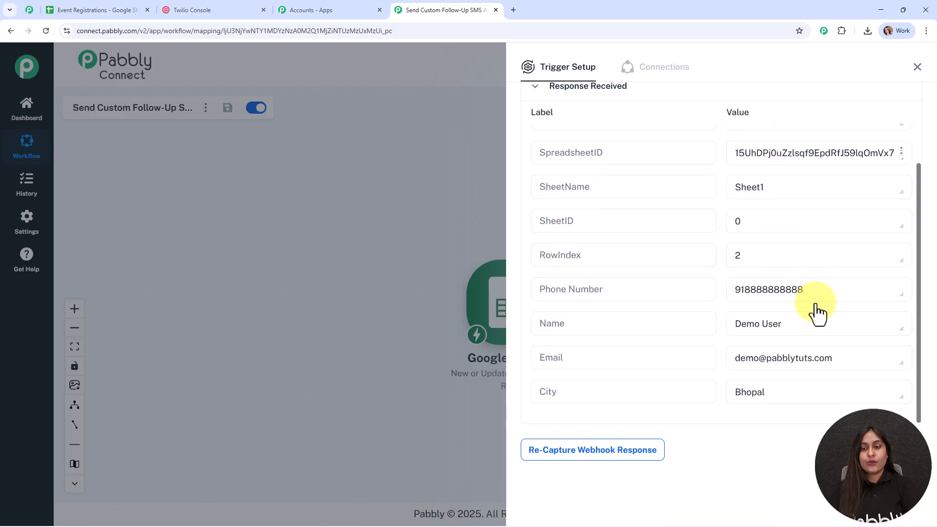
- Check the captured phone number and city Bhopal, then close Trigger Setup and reposition the node
drag(813, 288, 713, 286)
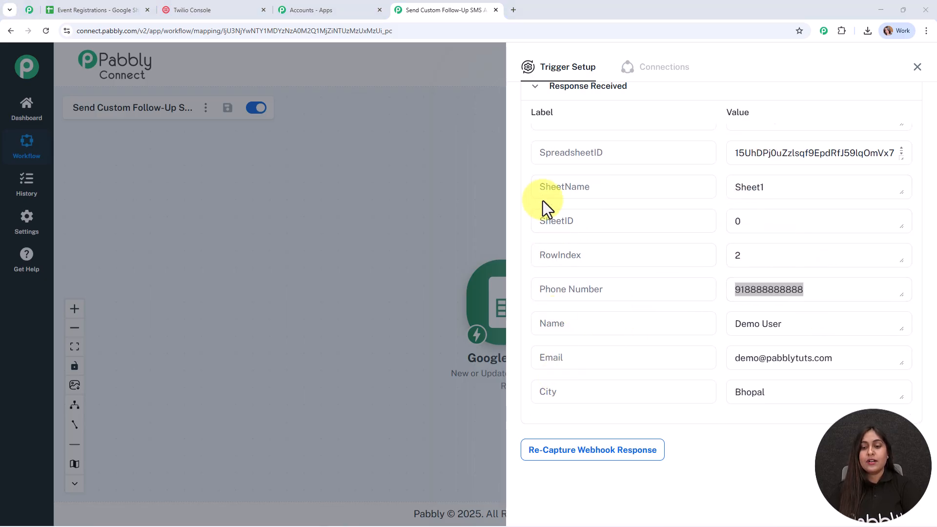
drag(778, 393, 700, 399)
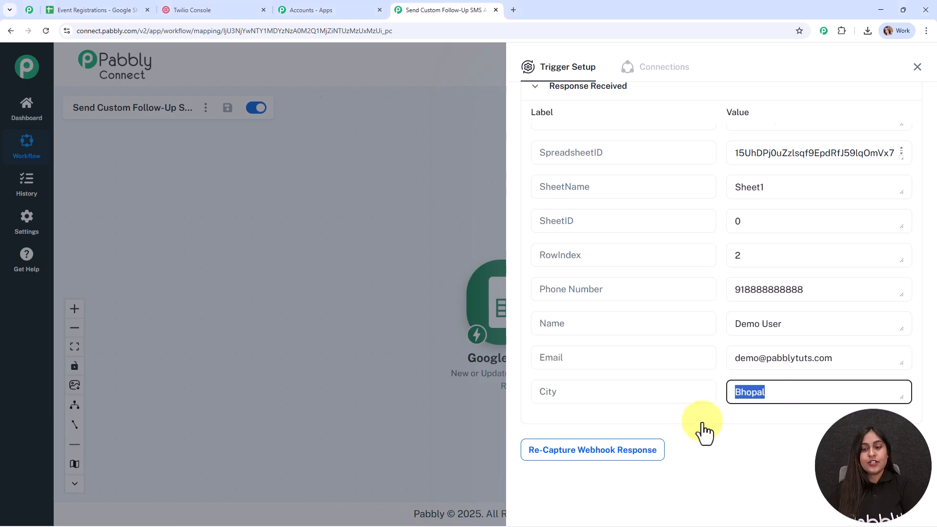
click(703, 425)
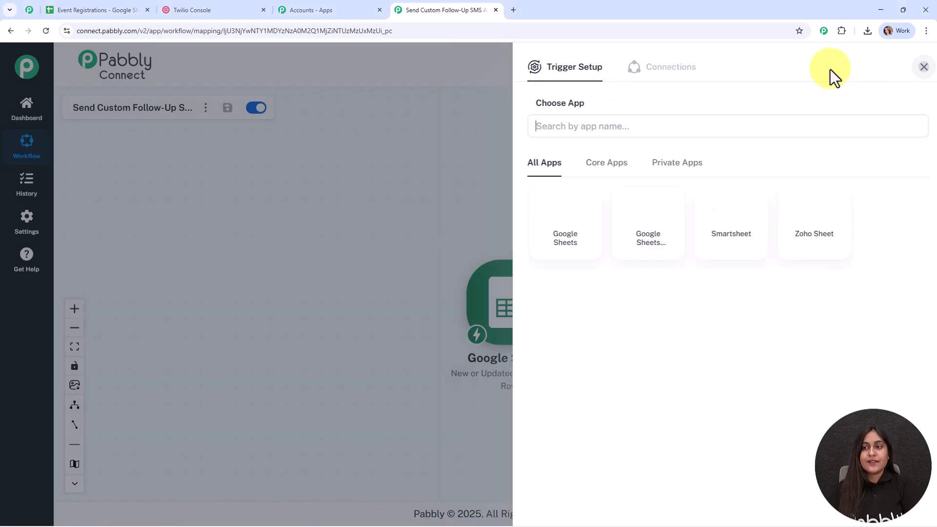
click(486, 303)
drag(486, 308, 386, 253)
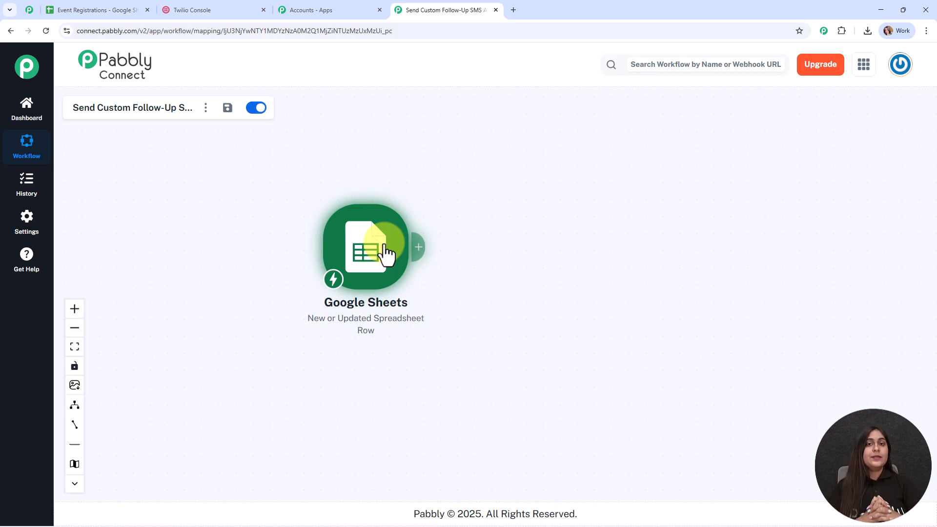
- Add a Twilio action step after the Google Sheets trigger
click(416, 247)
text(t)
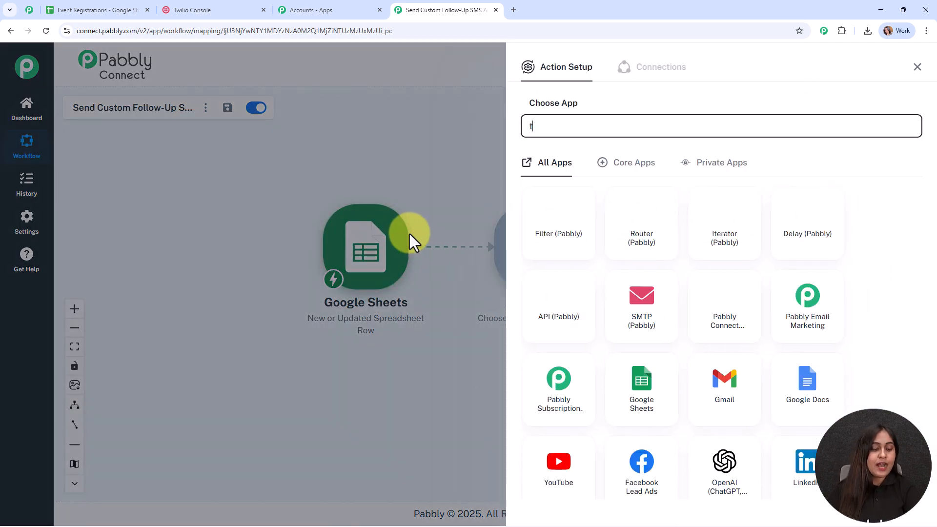
text(wil)
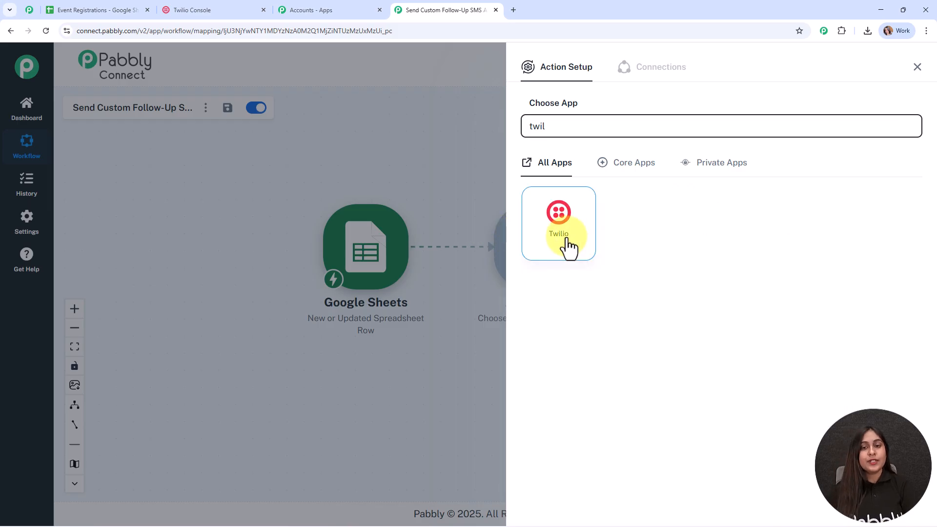
click(568, 248)
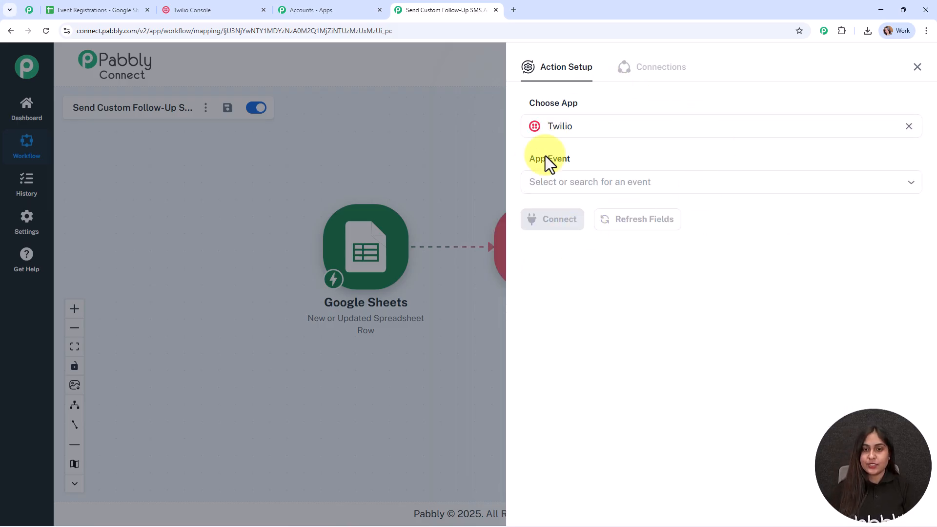
- Set the event to Send SMS Message and start a new Twilio #36 connection
click(589, 176)
click(590, 222)
click(545, 230)
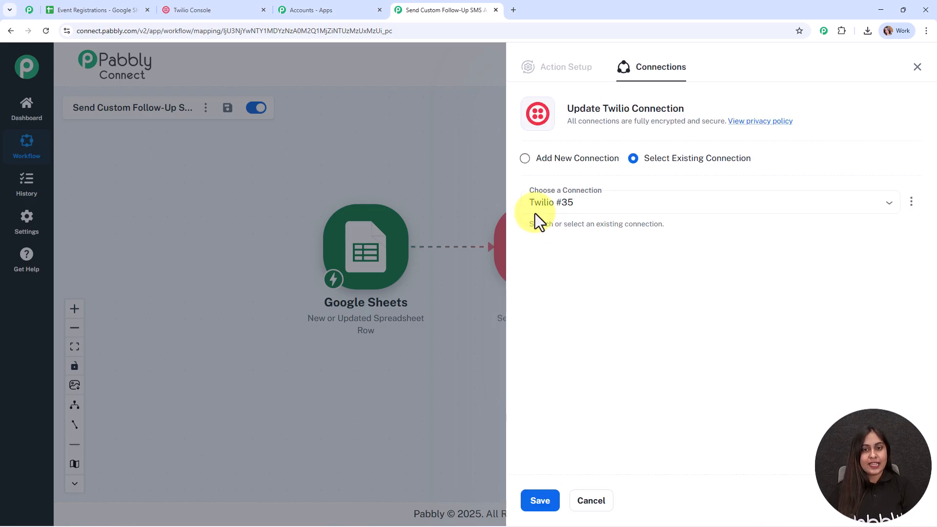
click(540, 160)
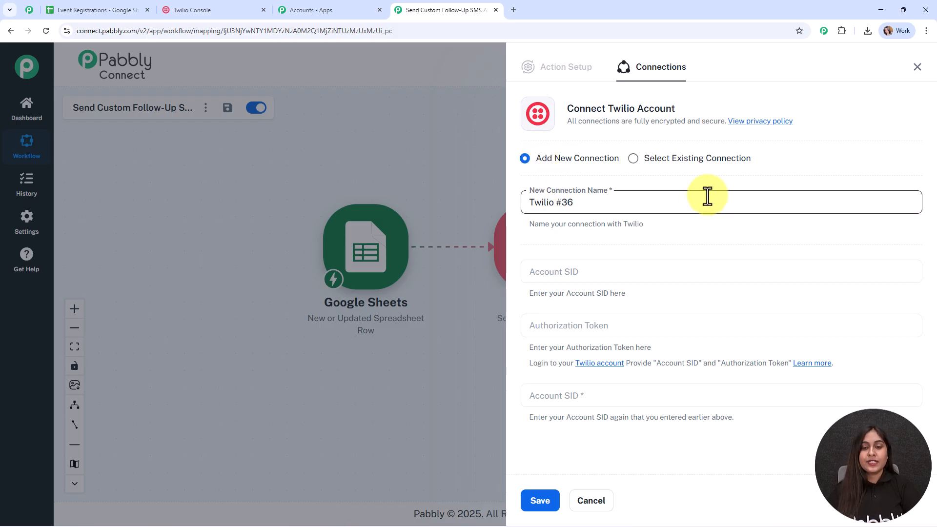
click(577, 322)
- Fill the Twilio #36 connection with the Account SID and Auth Token from Twilio Console, and save
click(573, 390)
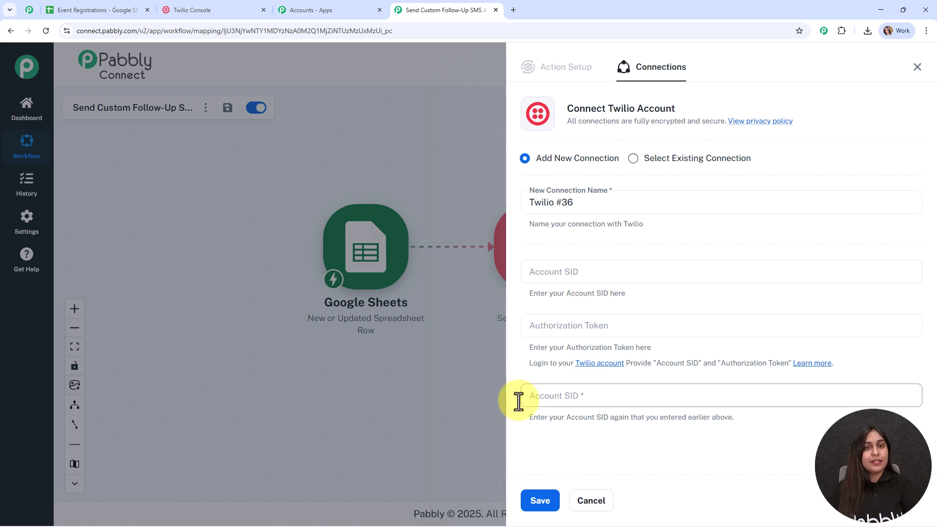
click(210, 7)
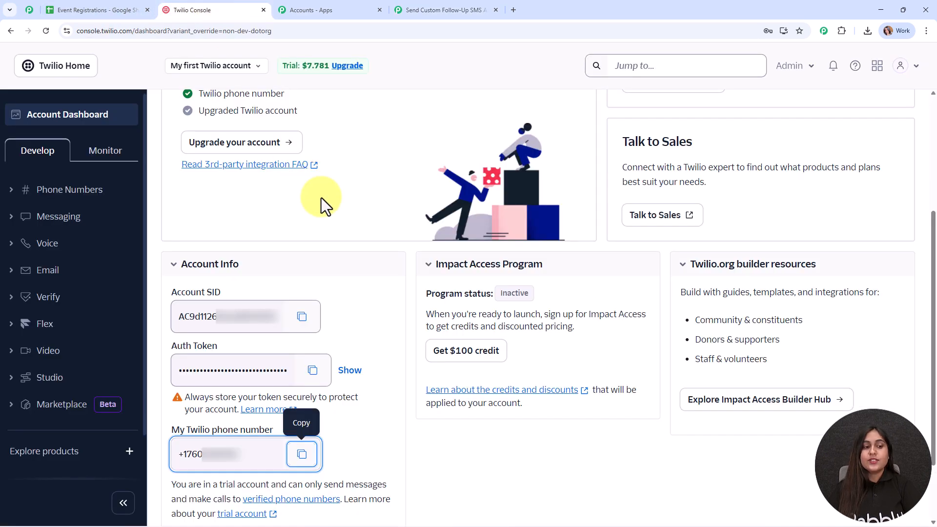
click(352, 246)
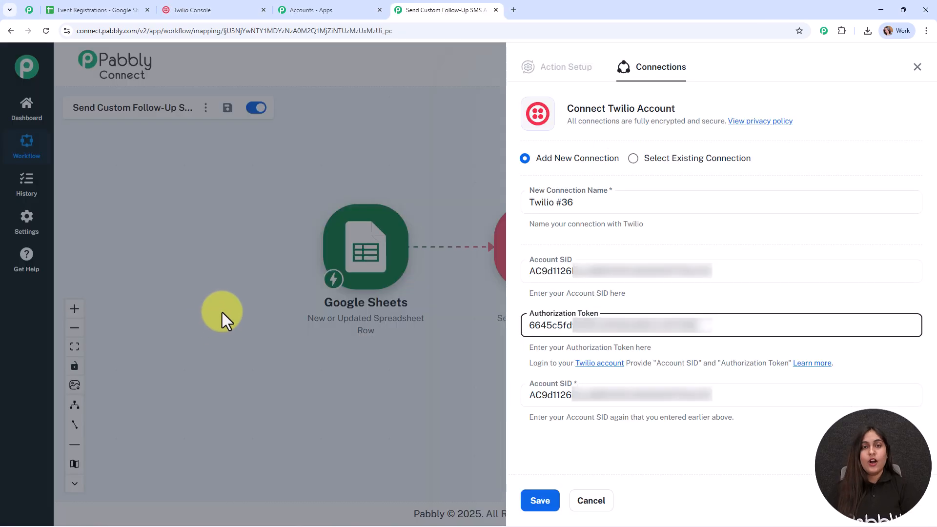
click(534, 497)
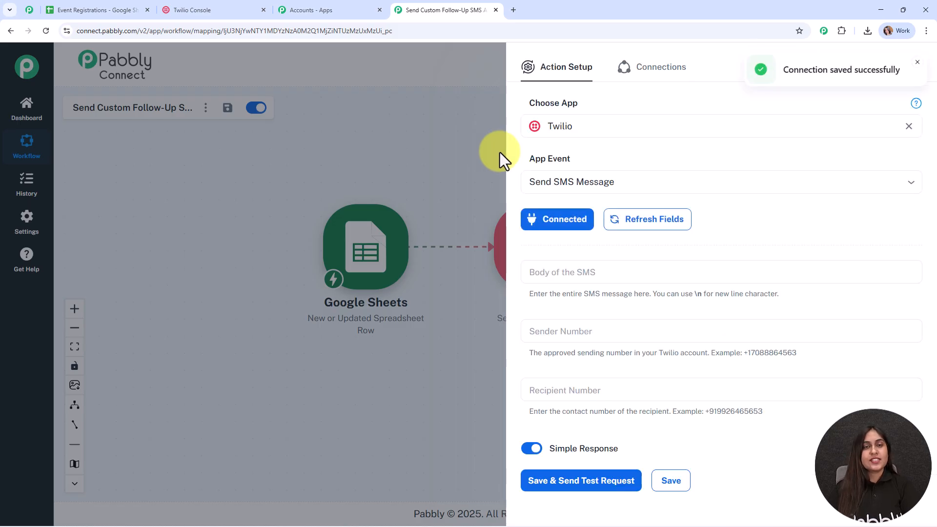
- Paste the event thank-you message into the SMS body
scroll(716, 160, down, 1)
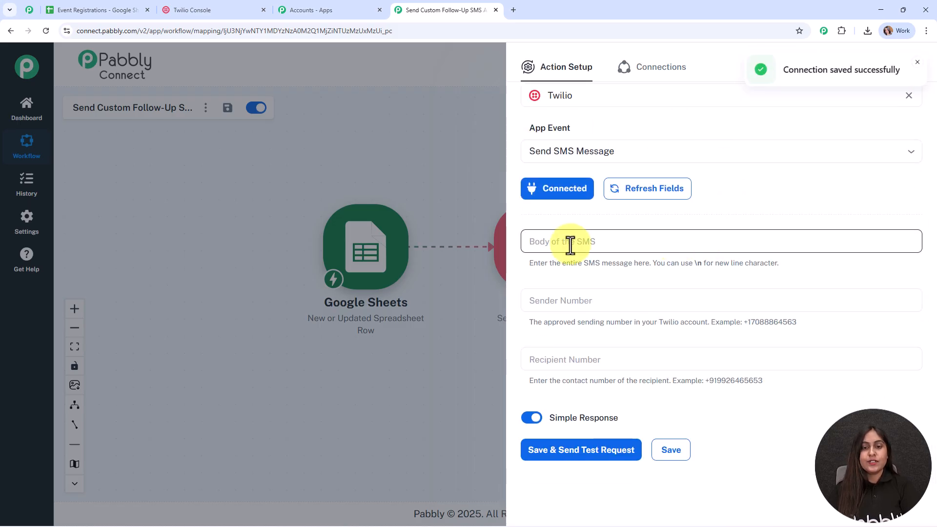
click(624, 243)
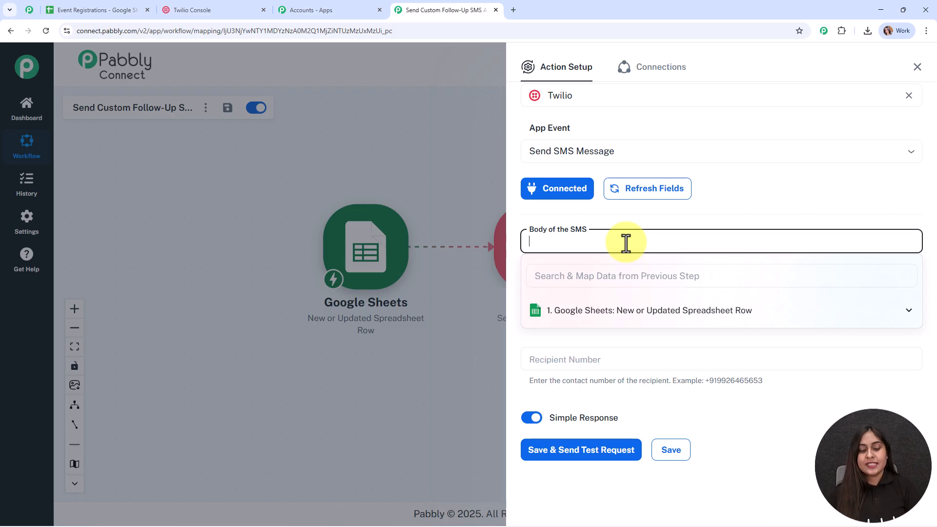
key(ctrl+v)
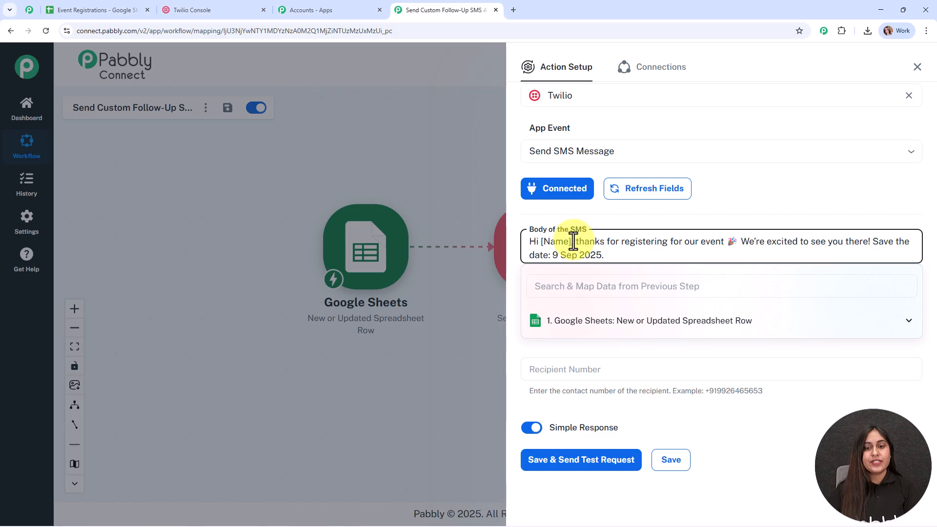
- Replace the [Name] placeholder with the Google Sheets Name field
drag(572, 241, 541, 241)
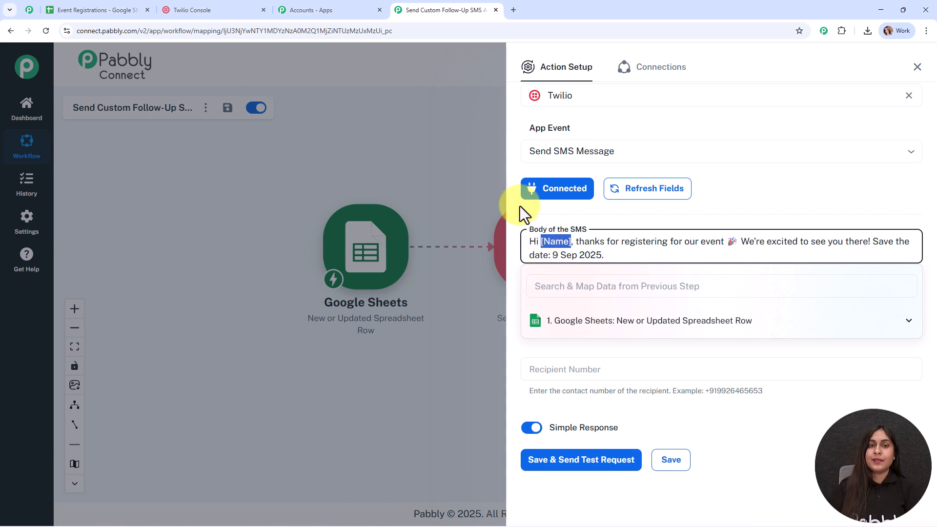
drag(570, 242, 538, 242)
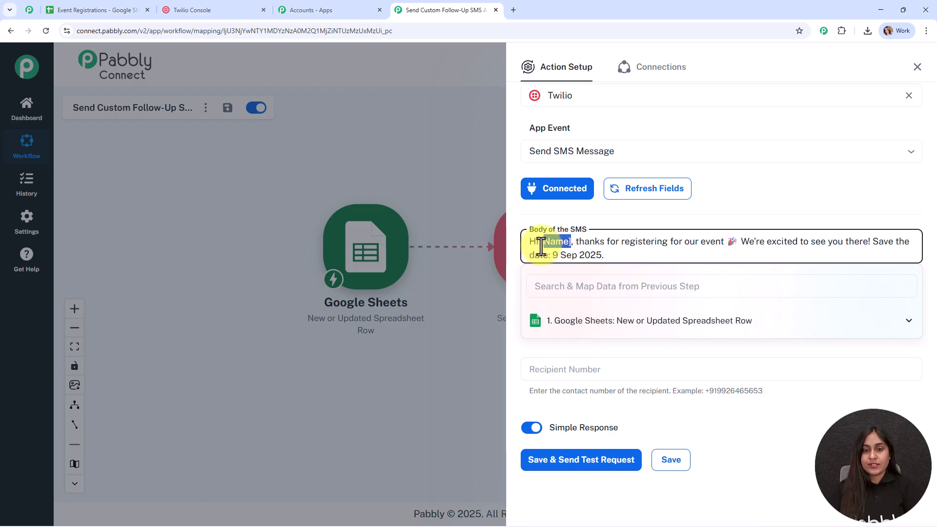
click(577, 332)
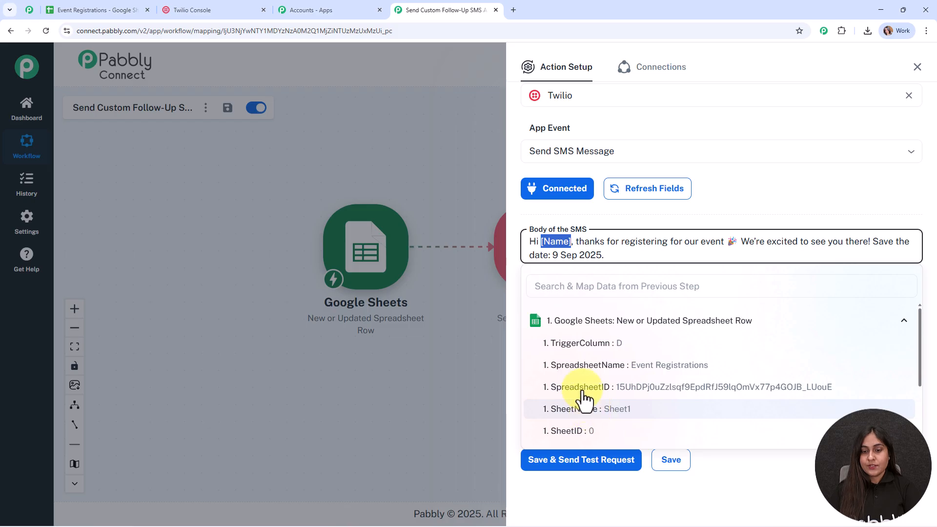
scroll(584, 402, down, 2)
click(581, 399)
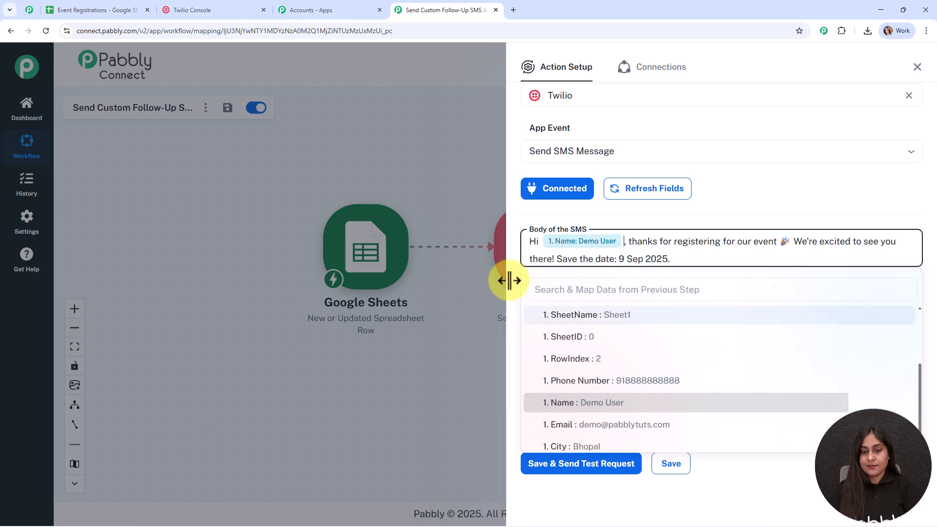
click(617, 222)
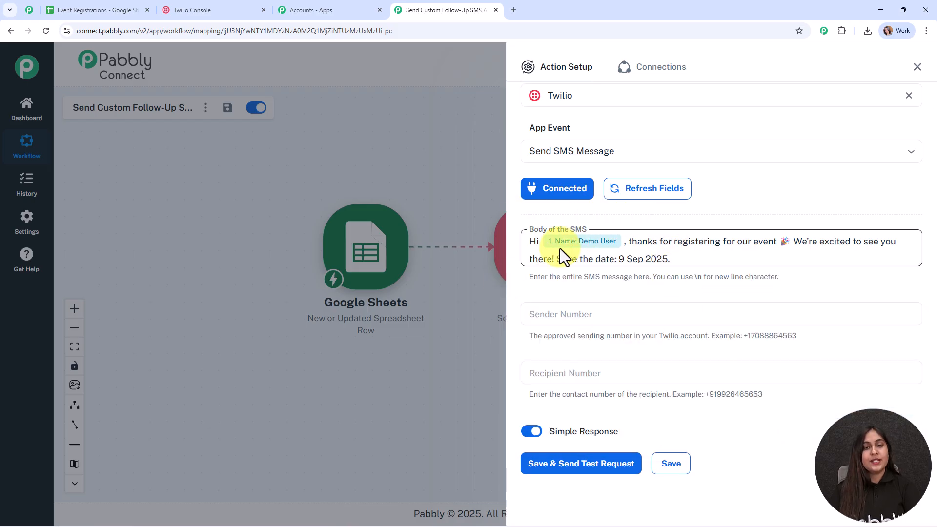
scroll(764, 246, down, 1)
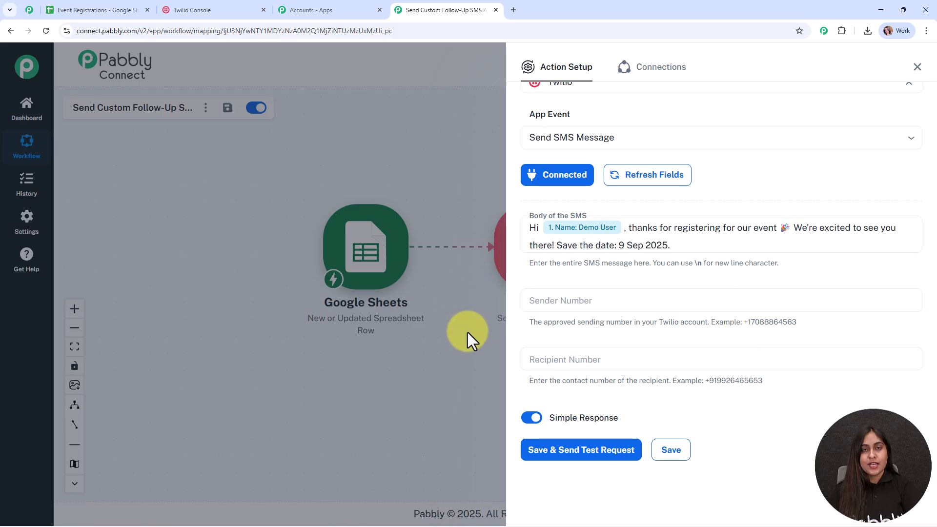
- Paste the Twilio number as sender and map the sheet's Phone Number as recipient
click(557, 306)
key(ctrl+v)
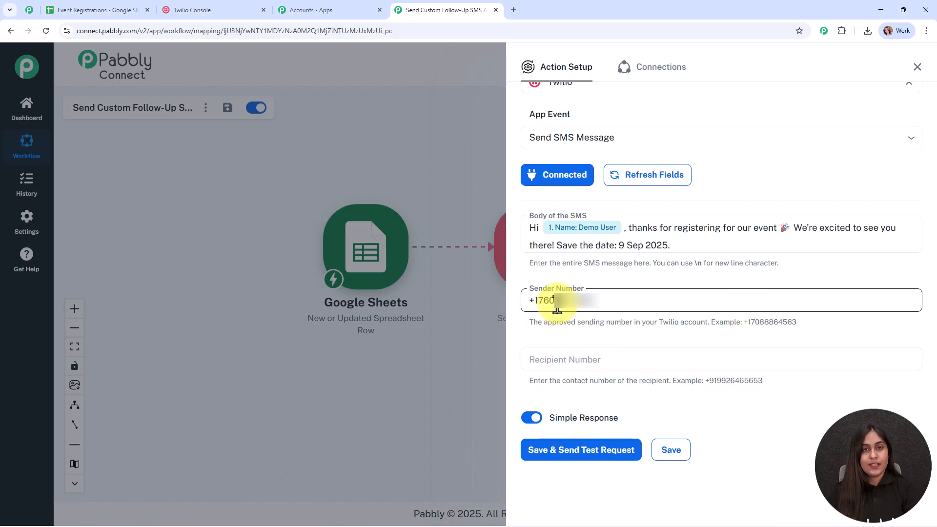
click(553, 360)
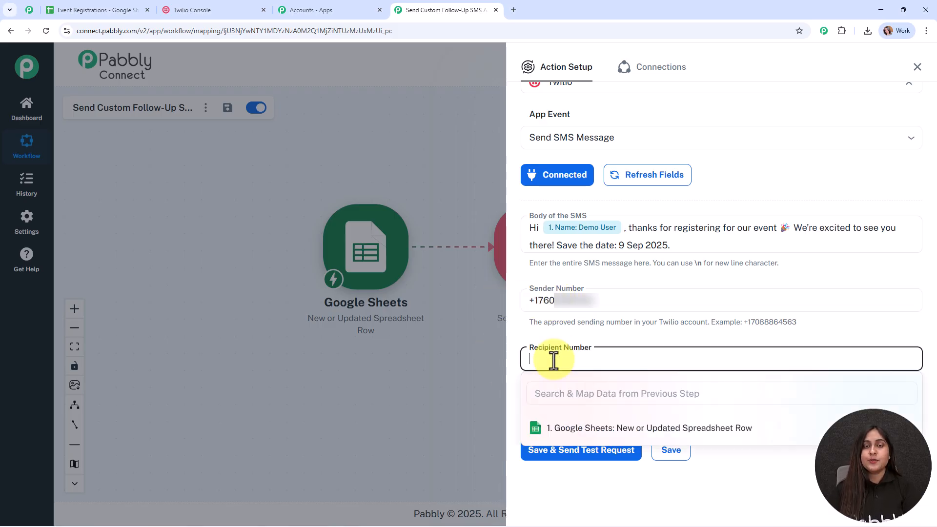
click(572, 429)
scroll(608, 477, down, 2)
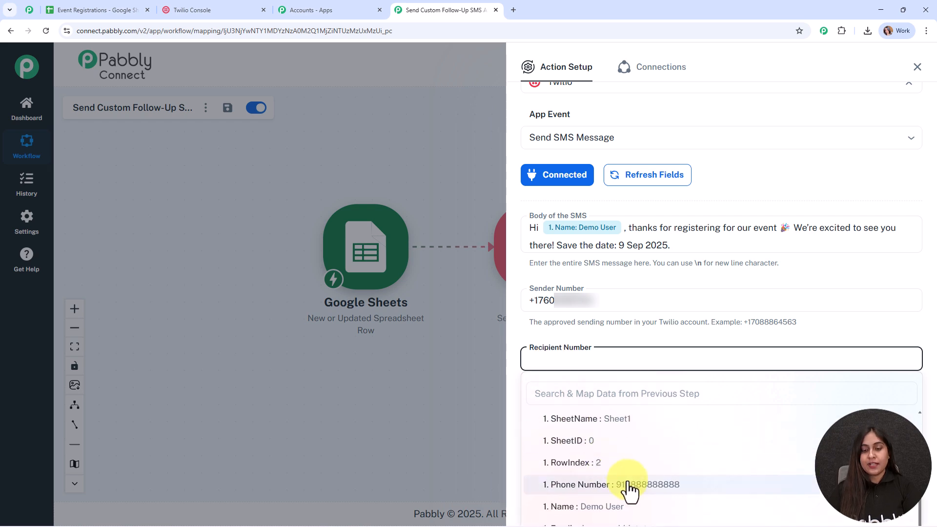
click(627, 489)
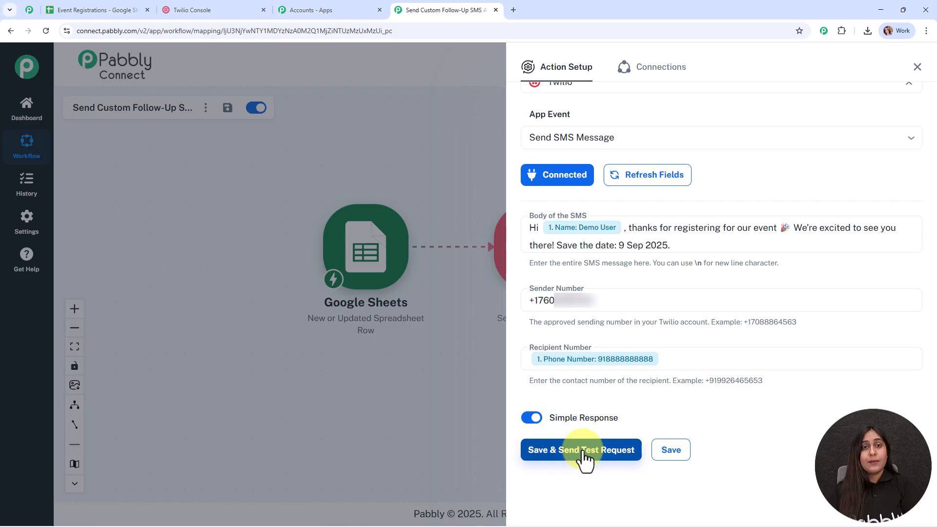
- Replace the mapped recipient with a typed test phone number and send a test SMS
click(584, 362)
key(ctrl+a)
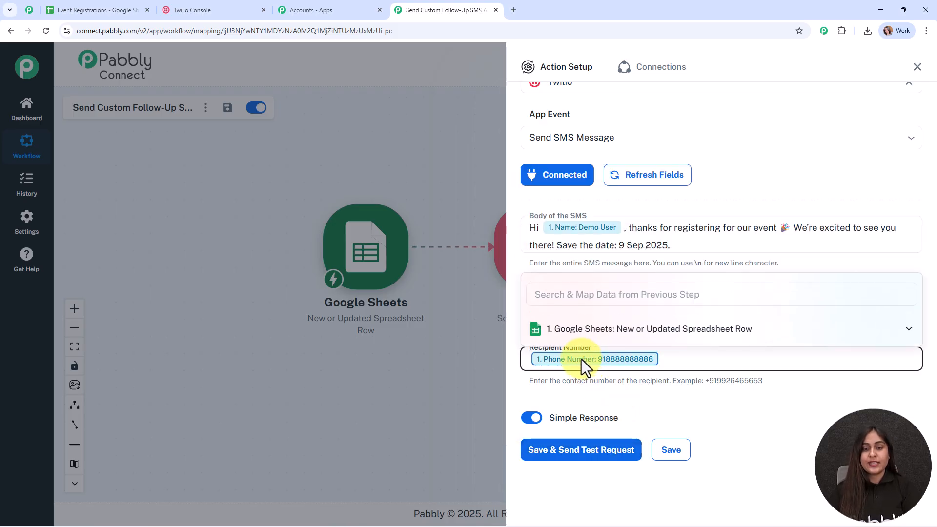
key(BackSpace)
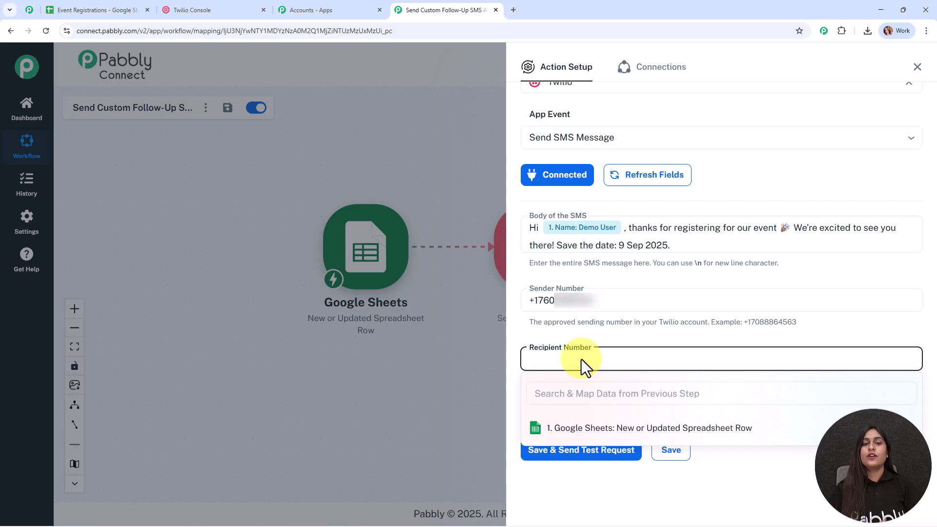
text(+9189)
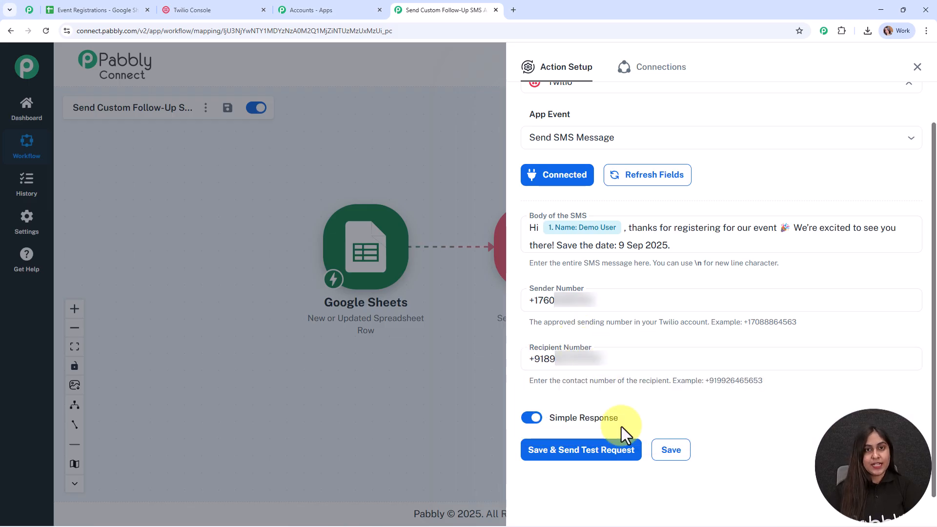
click(595, 452)
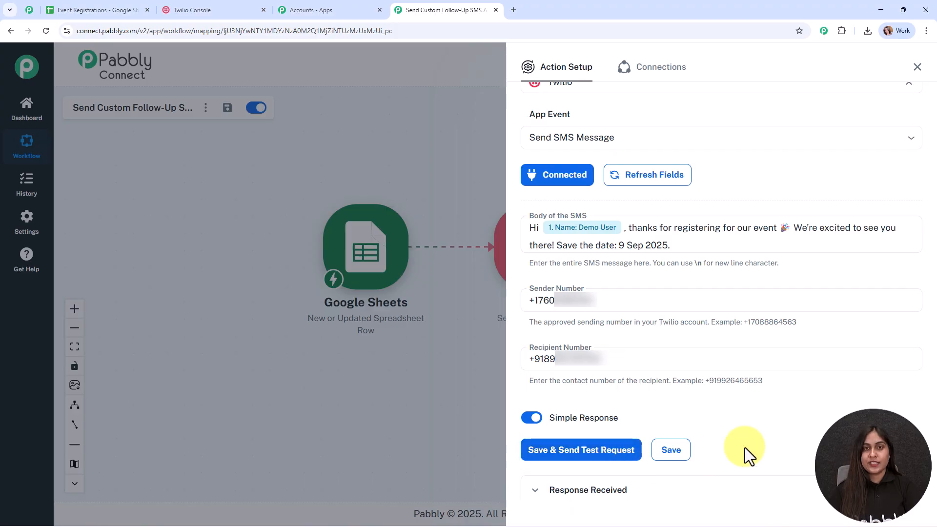
scroll(635, 429, down, 7)
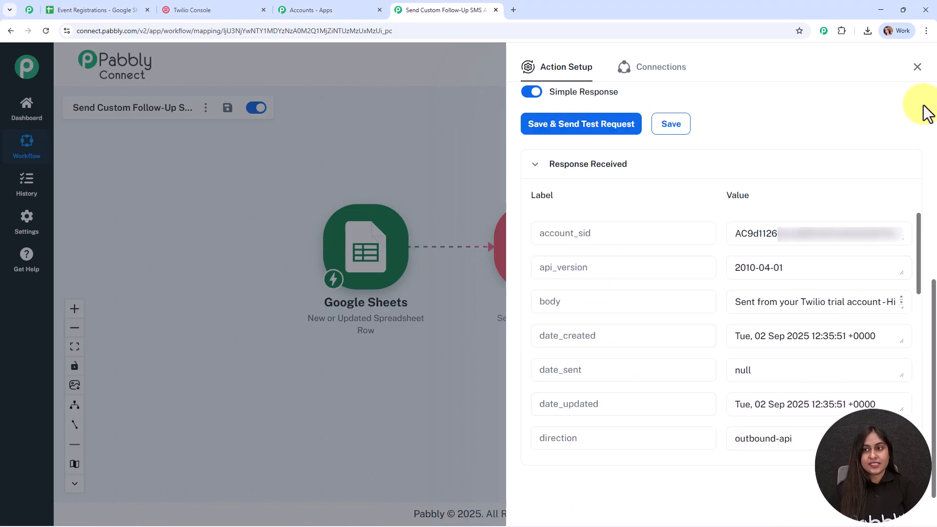
- Close Action Setup, move the Twilio node lower right, and view the received SMS screenshot
click(917, 66)
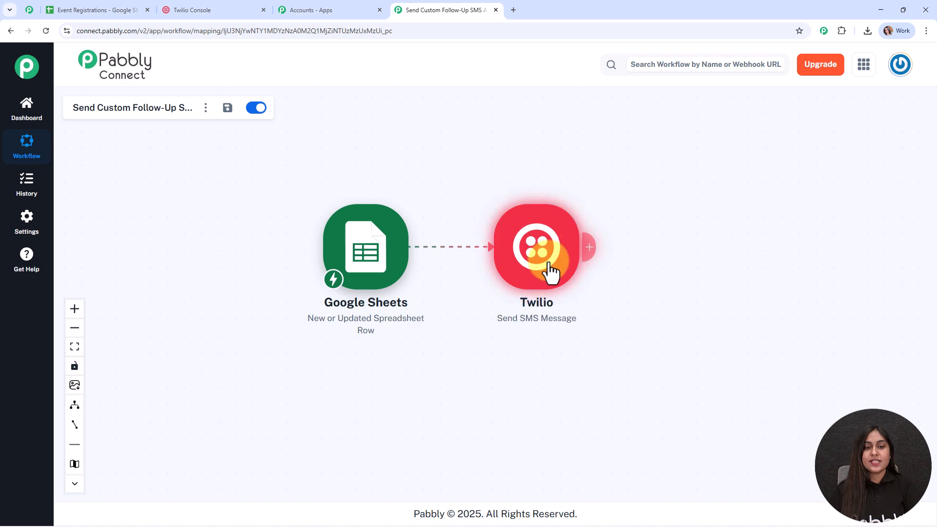
drag(543, 251, 617, 299)
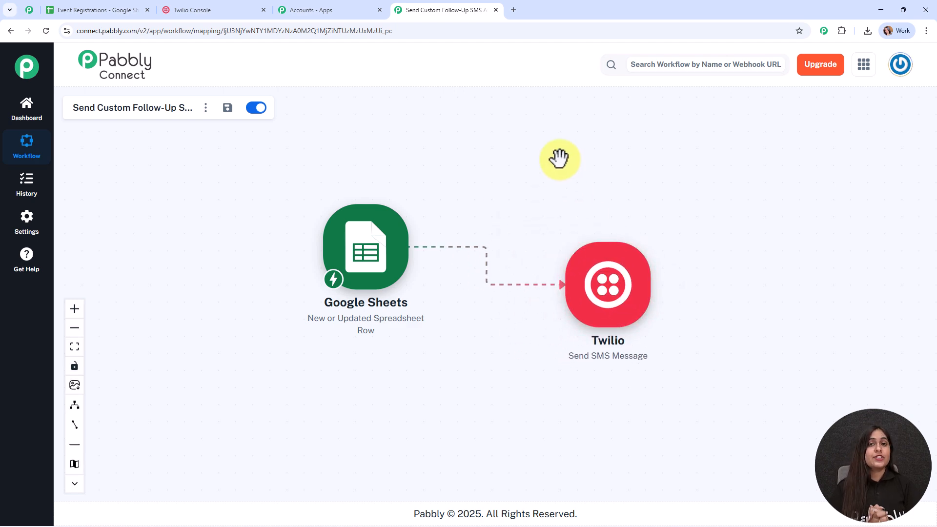
key(alt+Tab)
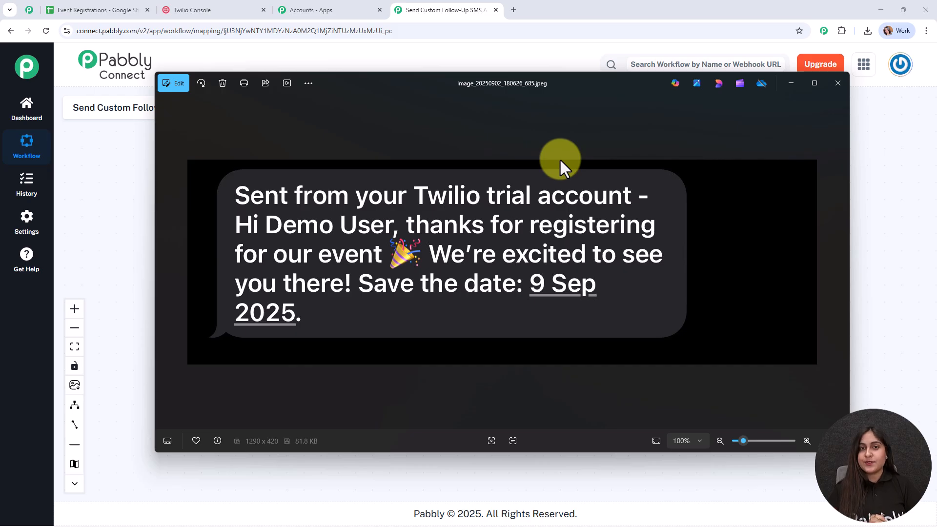
click(838, 86)
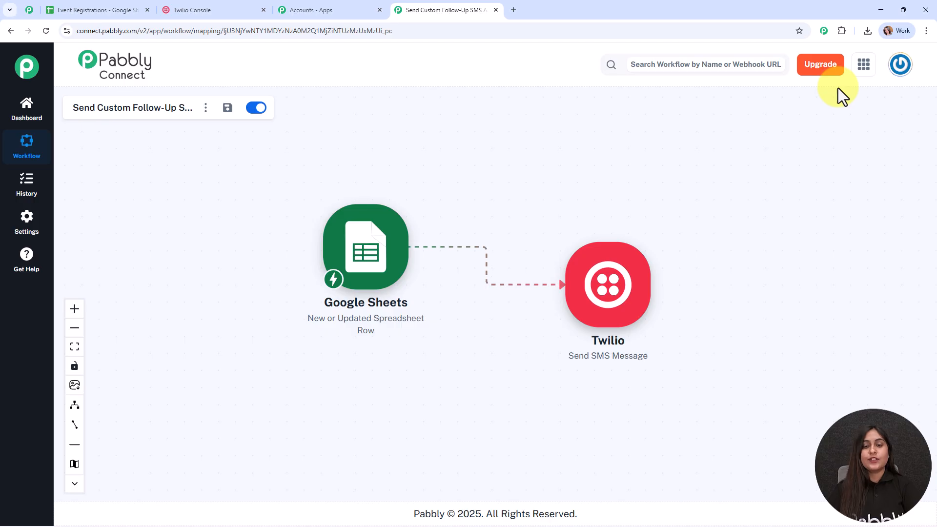